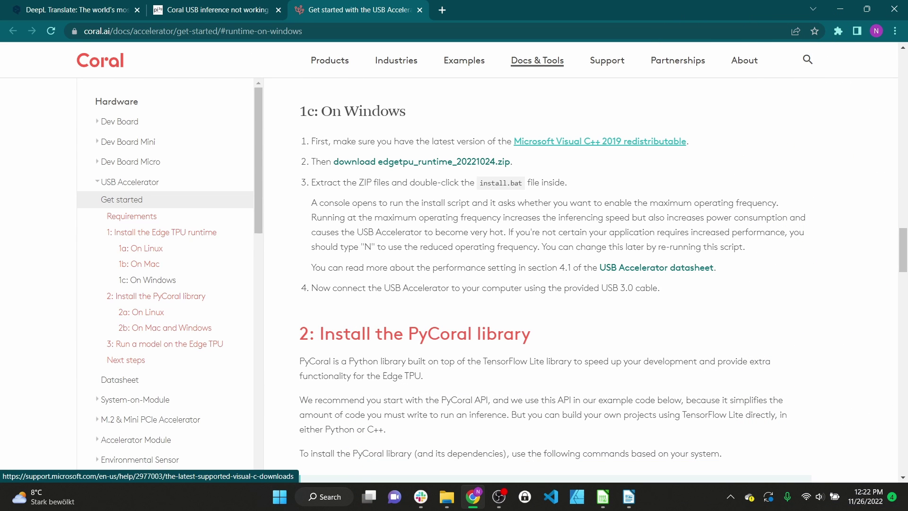
Step: Open the Visual C++ redistributable link from Coral's Windows steps in a new tab
scroll(604, 280, "up", 10)
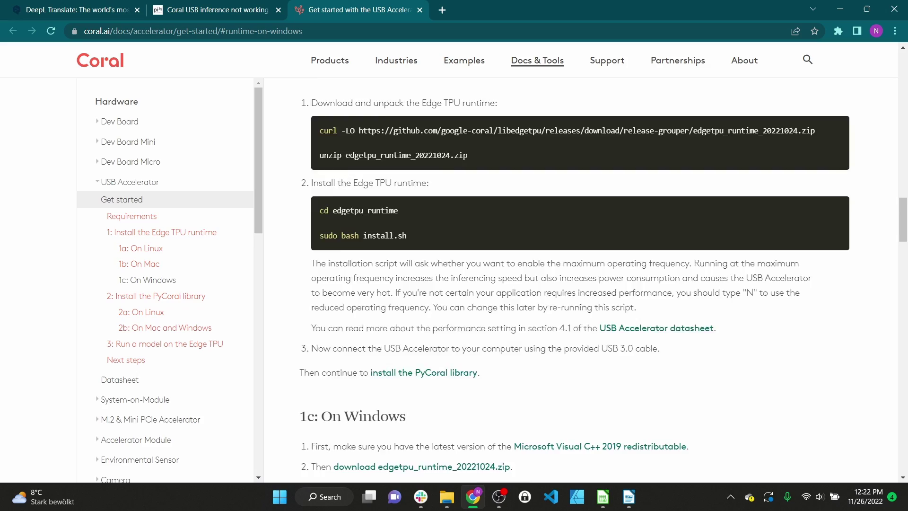
scroll(604, 284, "down", 8)
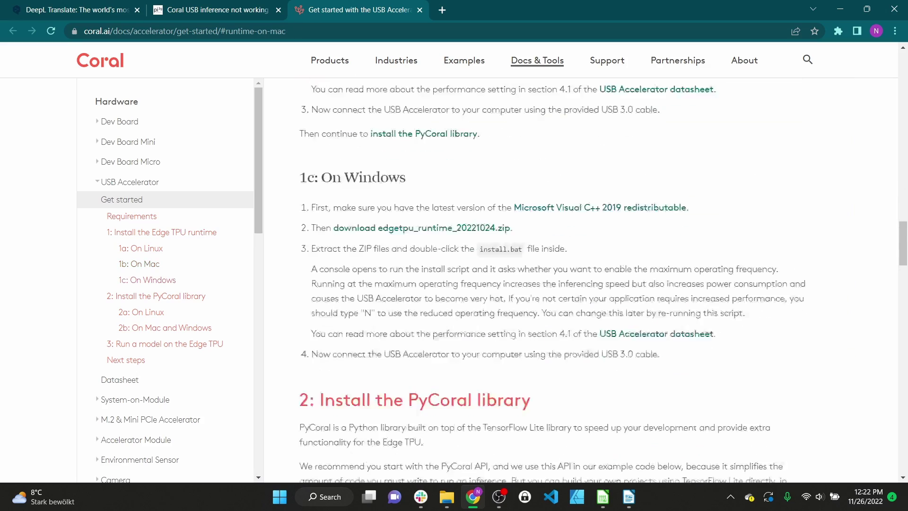
scroll(604, 284, "down", 2)
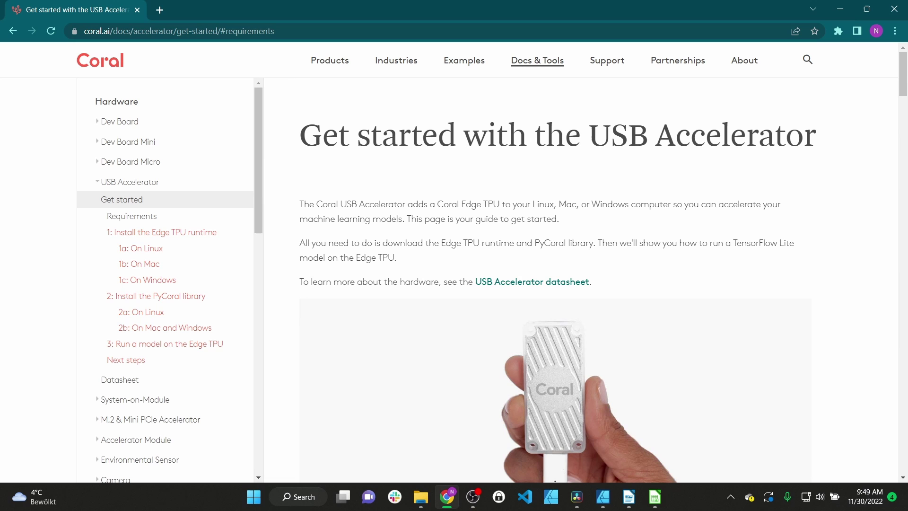
scroll(556, 279, "down", 1)
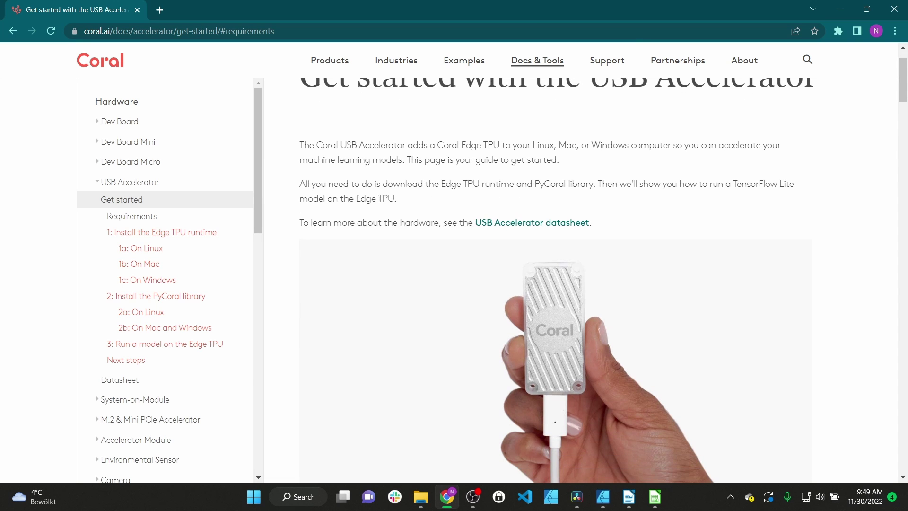
scroll(556, 279, "down", 5)
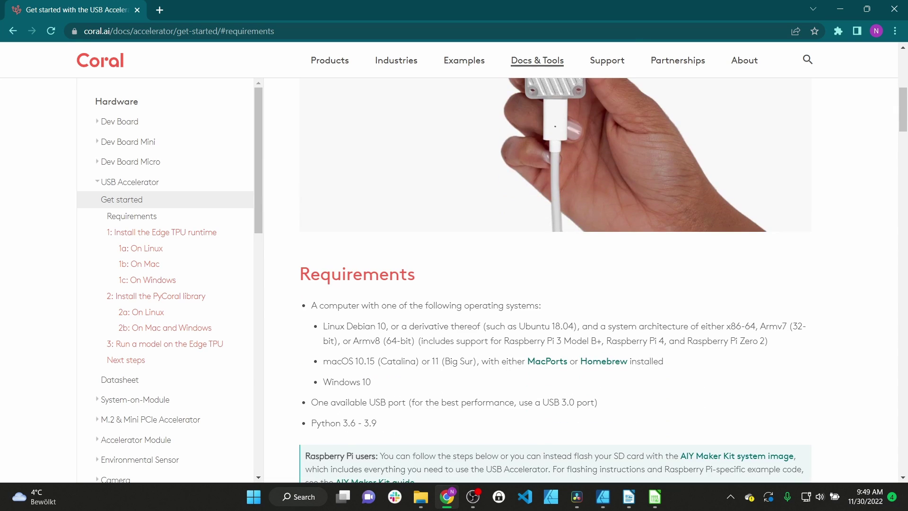
scroll(556, 279, "down", 3)
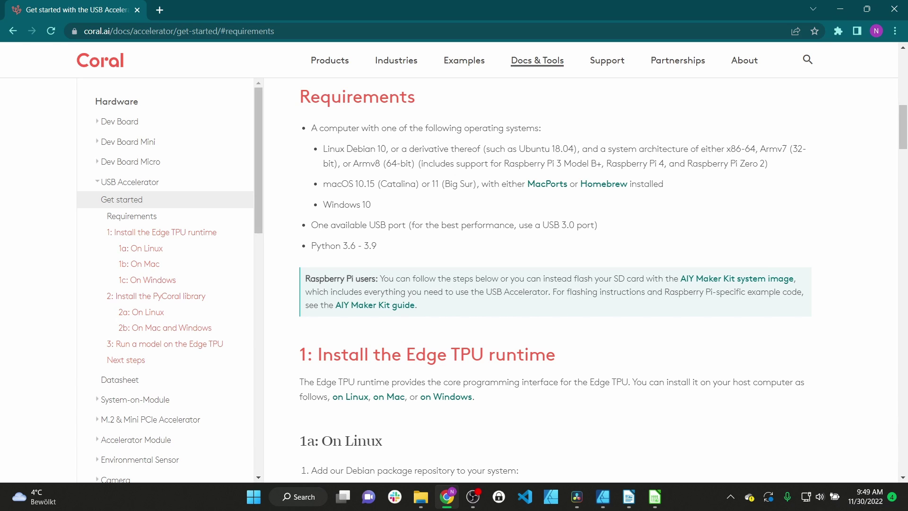
scroll(556, 284, "down", 6)
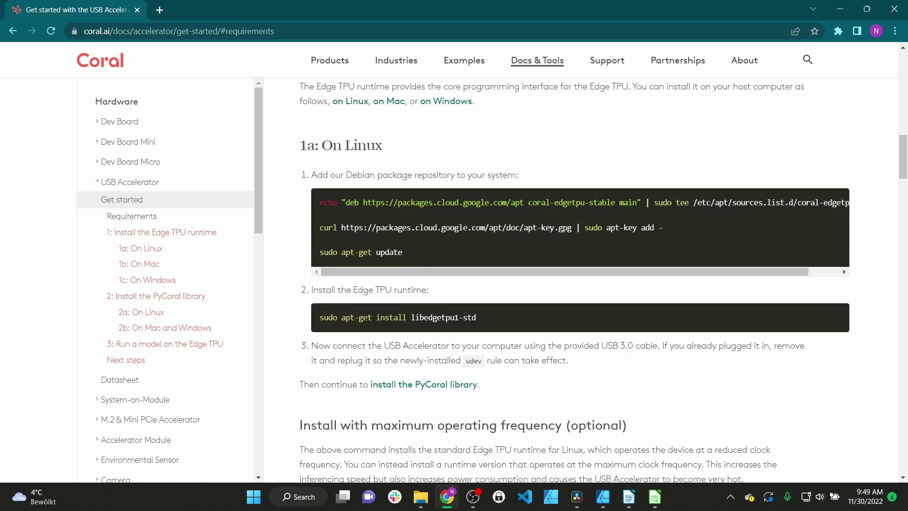
scroll(843, 209, "down", 7)
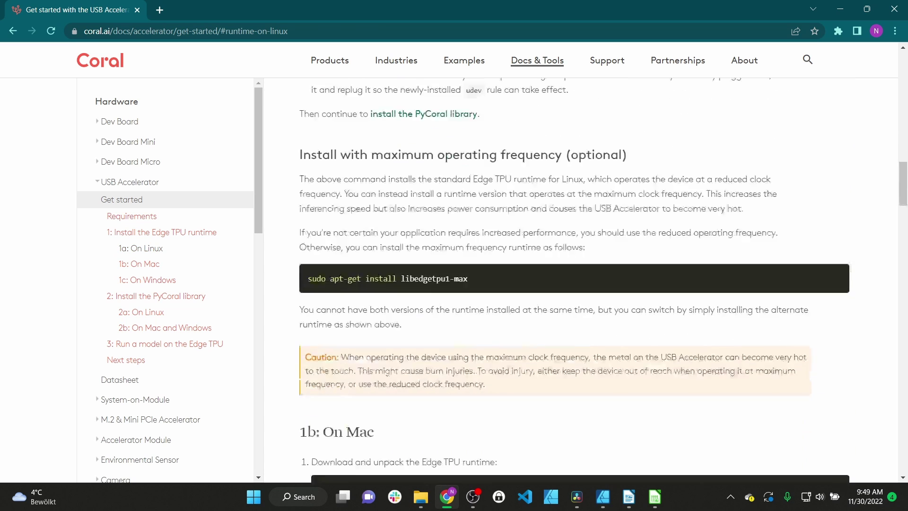
scroll(557, 280, "down", 7)
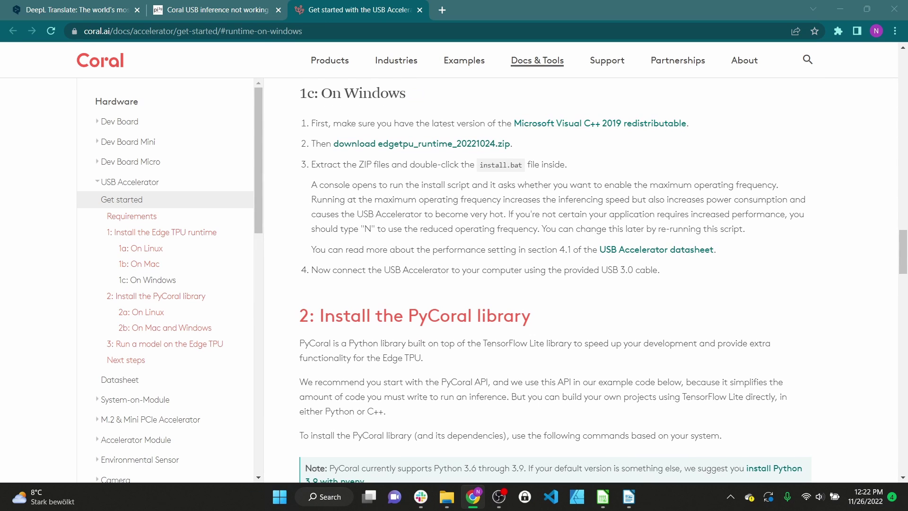
right_click(559, 124)
left_click(591, 136)
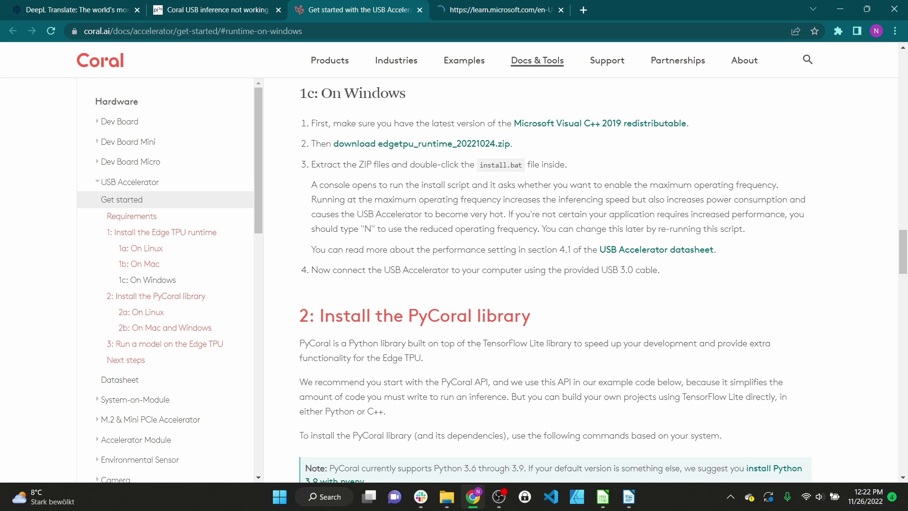
key("ctrl+Tab")
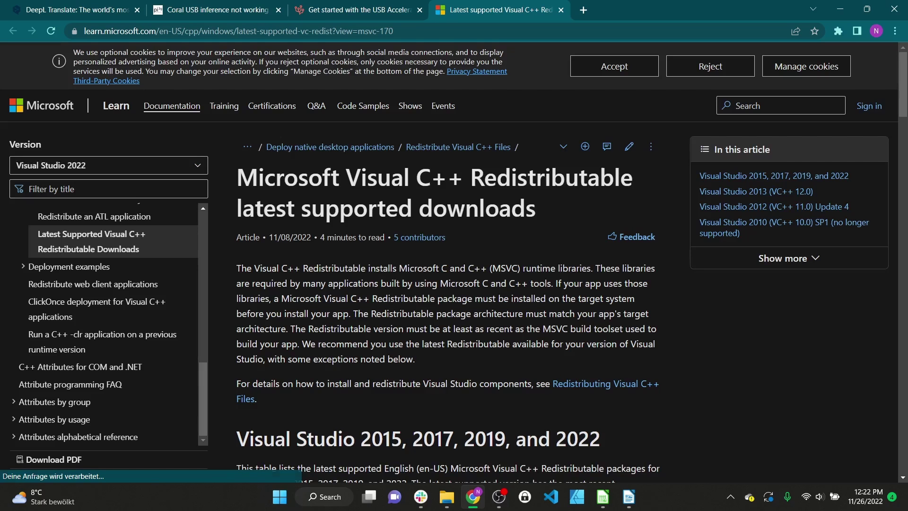
Step: Download the X64 vc_redist installer, accept its licence terms and start installing it
scroll(449, 260, "down", 3)
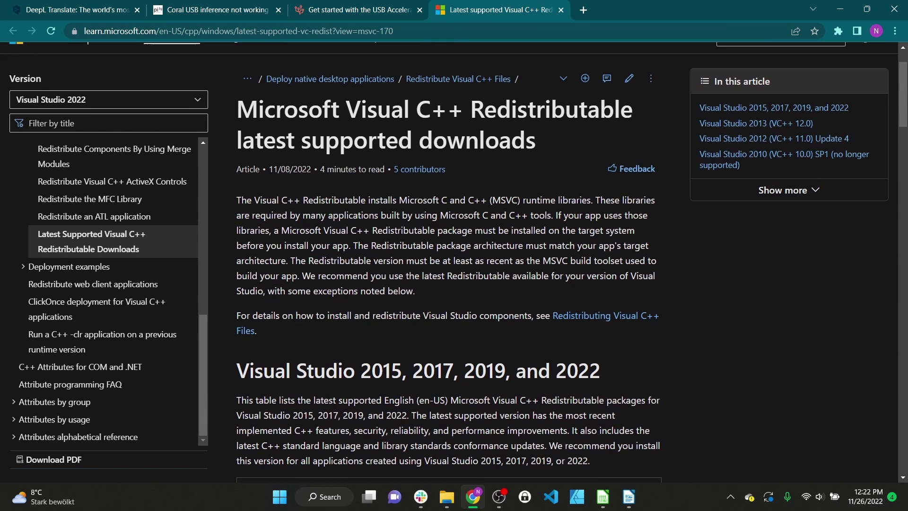
scroll(388, 302, "down", 3)
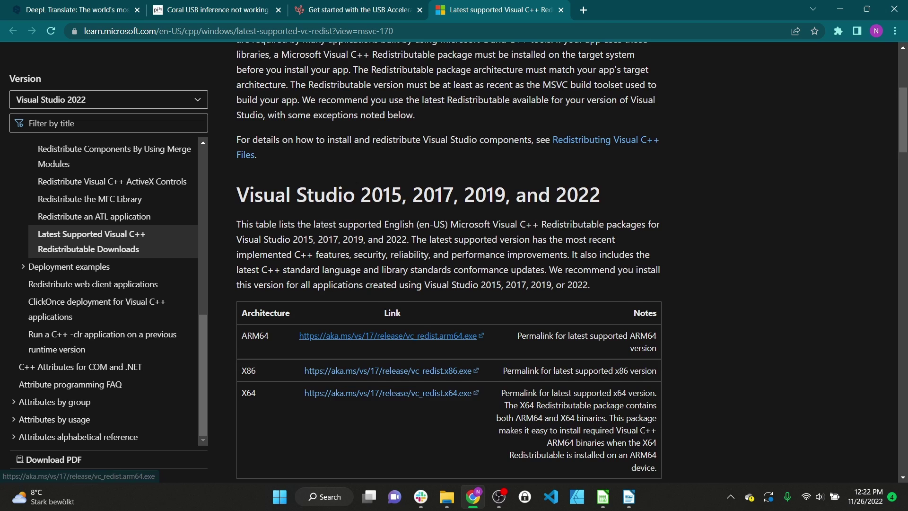
scroll(387, 335, "down", 1)
left_click(387, 303)
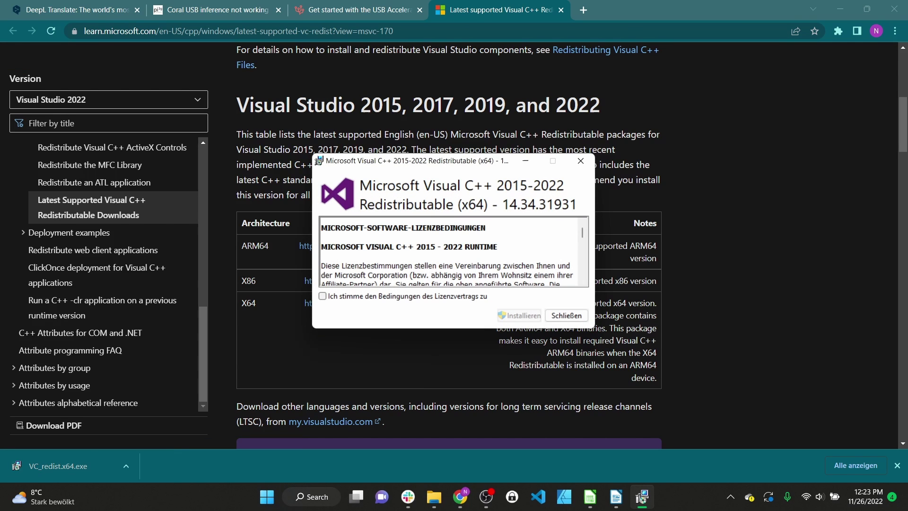
key("space")
key("Tab")
key("Return")
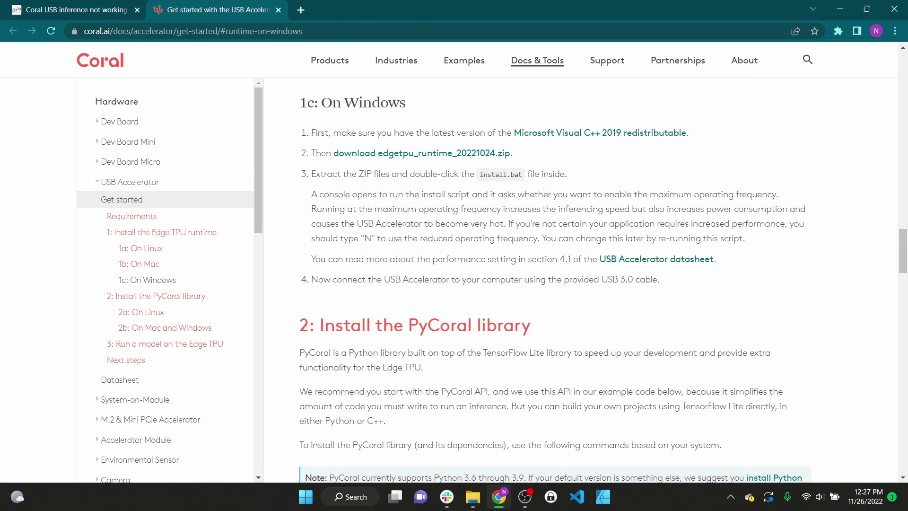
Step: Download edgetpu_runtime_20221024.zip from the guide's link and reveal it in the Downloads folder
right_click(373, 153)
left_click(407, 162)
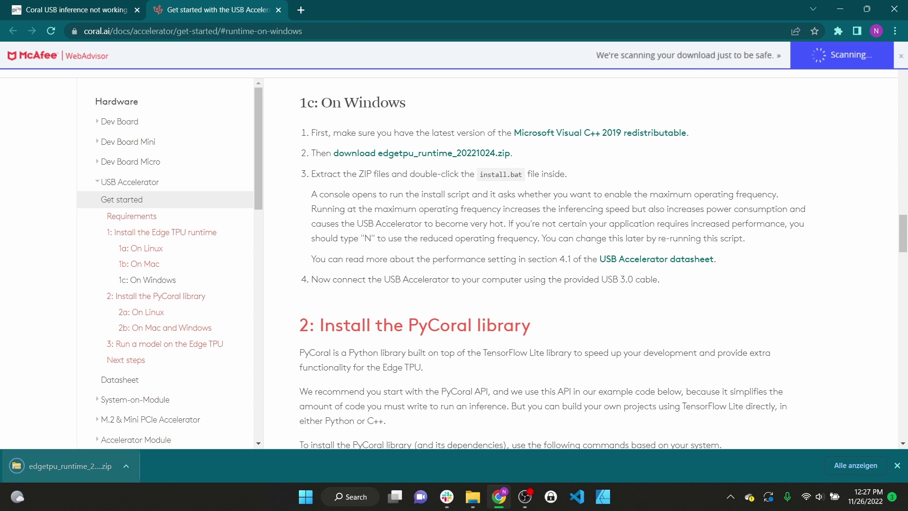
left_click(125, 466)
left_click(140, 428)
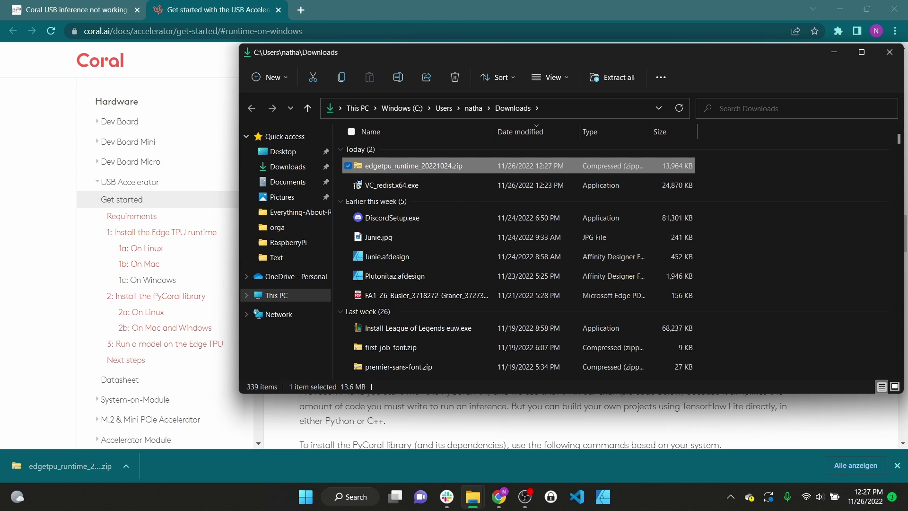
Step: Extract edgetpu_runtime_20221024.zip to its suggested folder
right_click(400, 166)
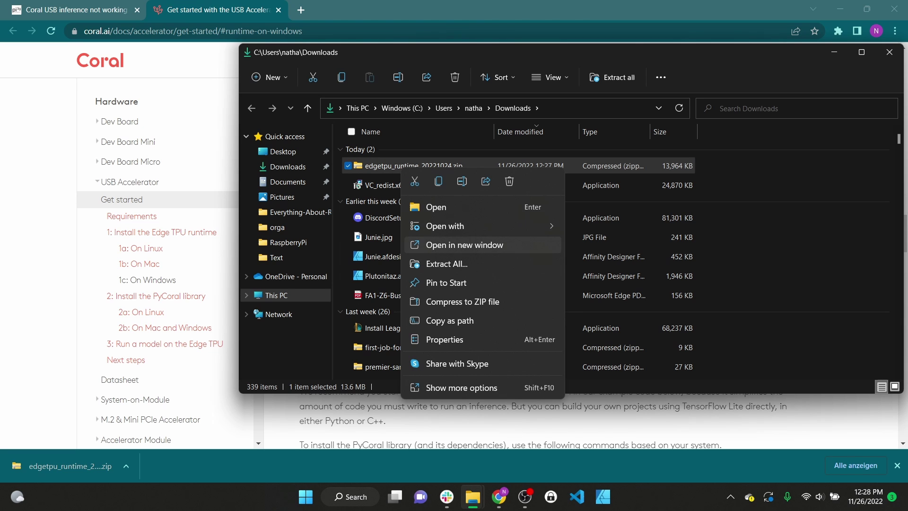
left_click(446, 264)
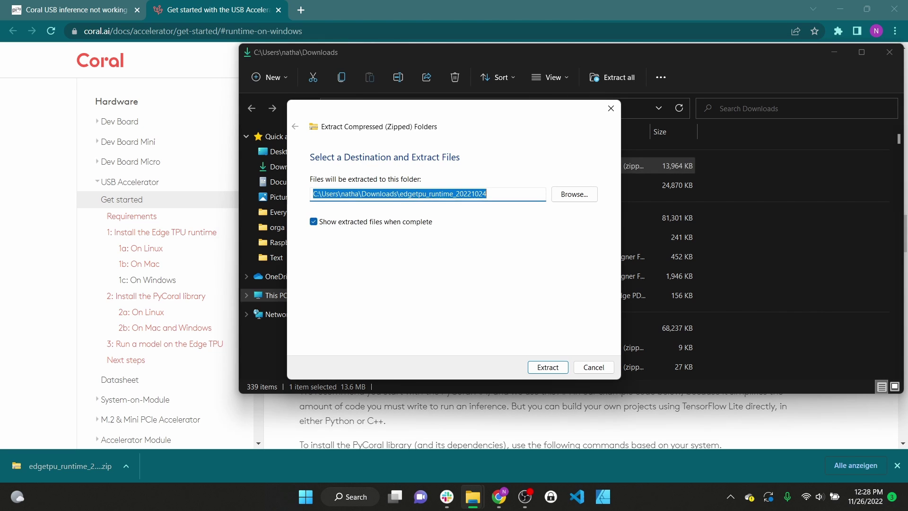
key("Return")
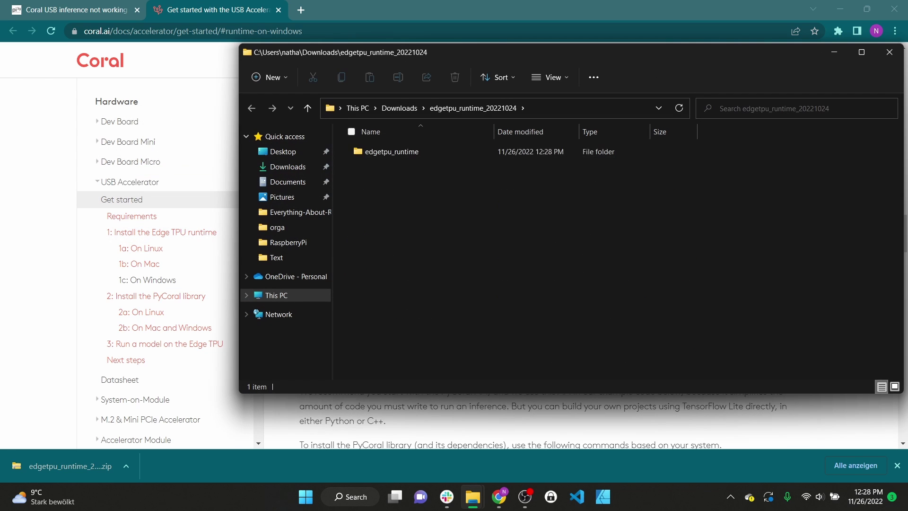
Step: Run install.bat from the edgetpu_runtime folder, overriding the SmartScreen block with Run anyway
double_click(392, 151)
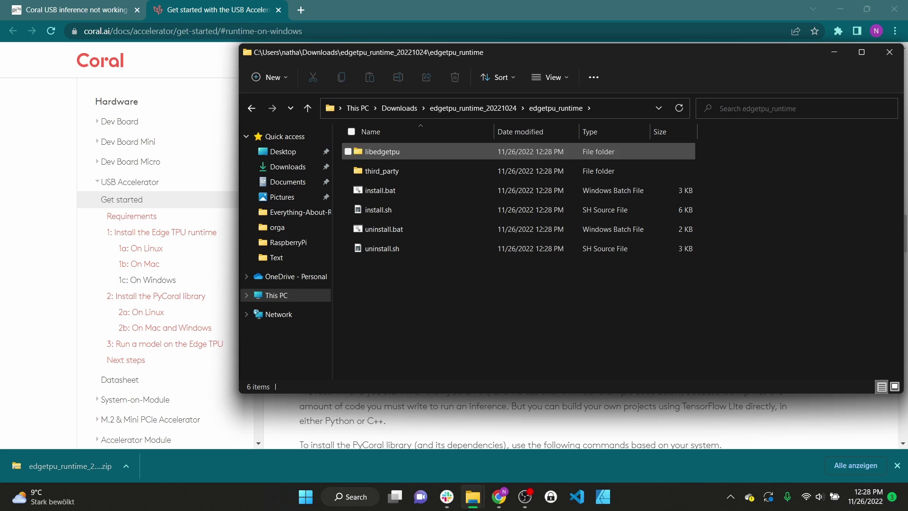
left_click(379, 190)
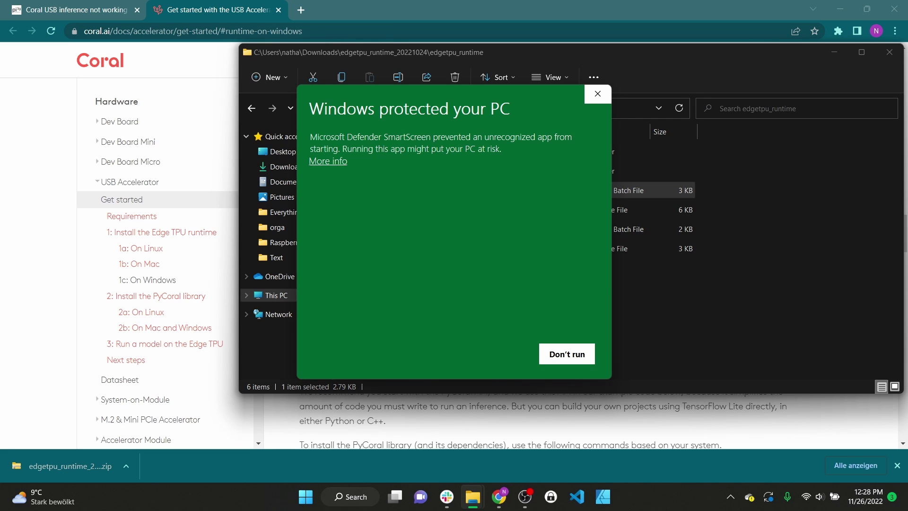
key("Tab")
key("Return")
key("Tab")
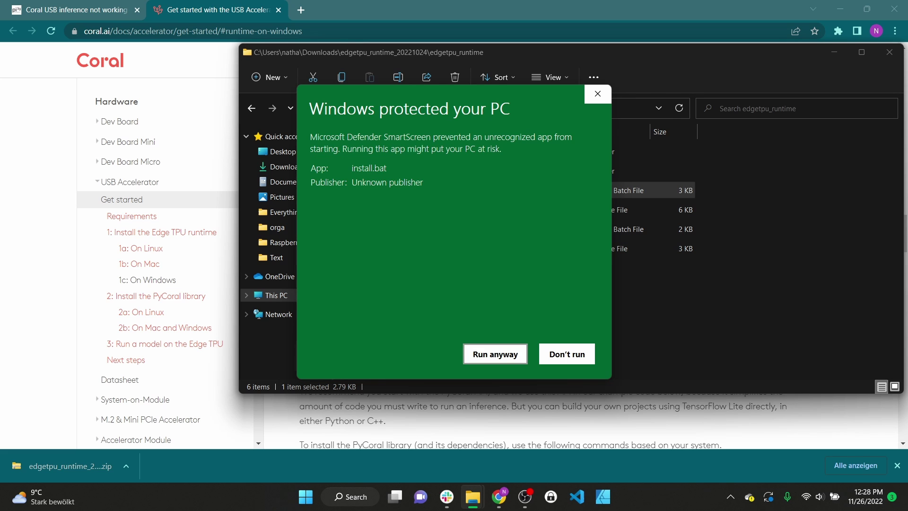
key("Return")
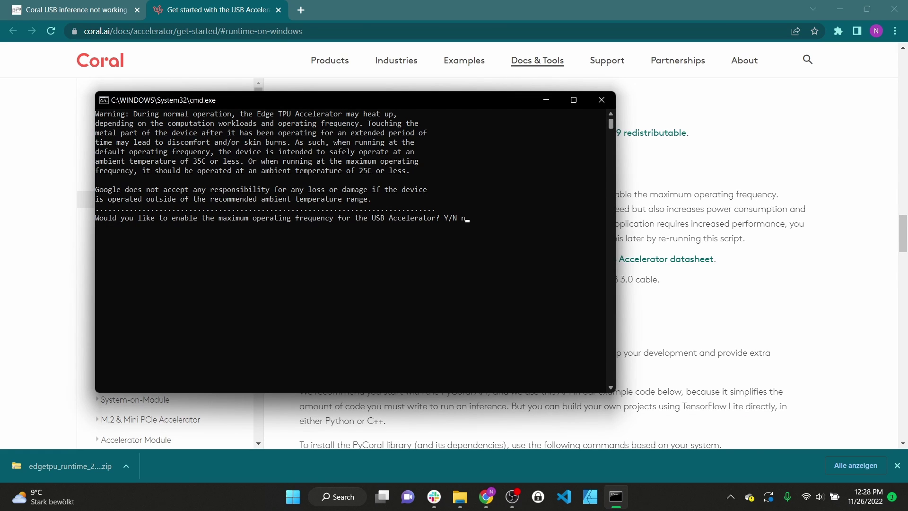
Step: Answer n at the maximum-frequency prompt so UsbDk installs at the reduced frequency
type("n")
key("Return")
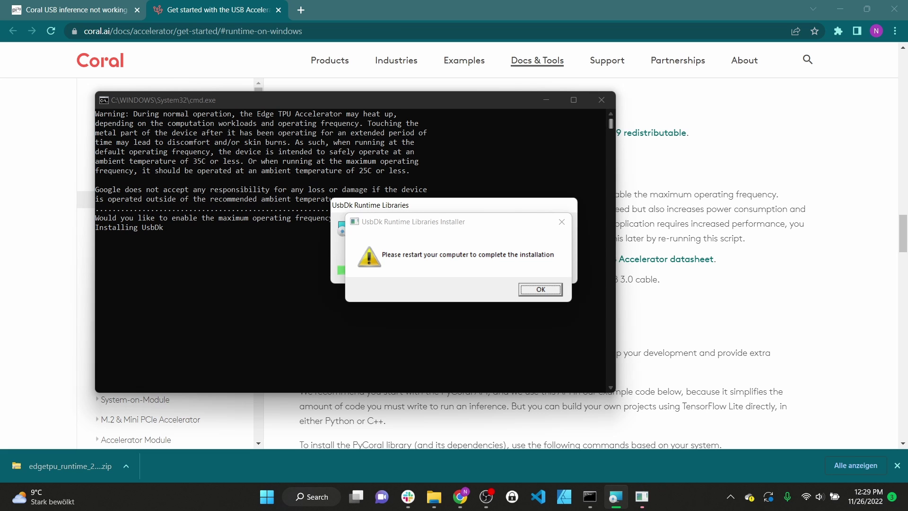
scroll(603, 280, "down", 1)
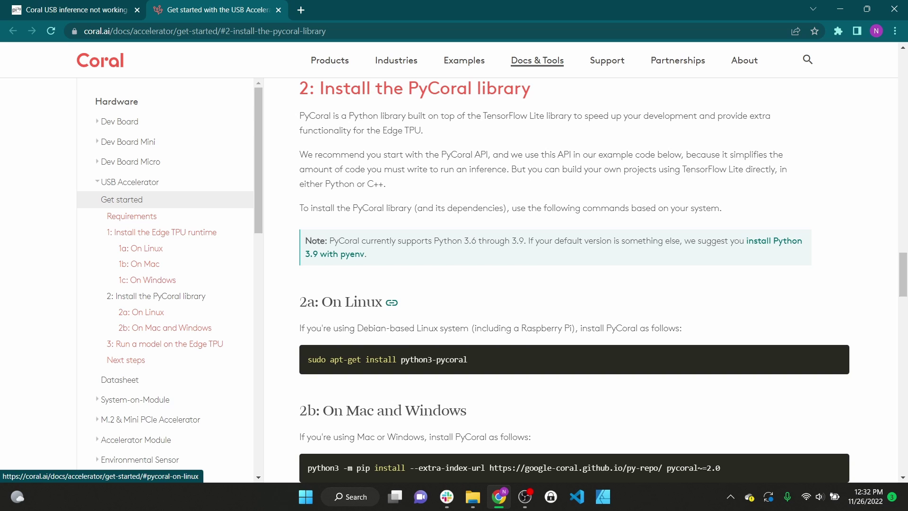
scroll(575, 280, "up", 1)
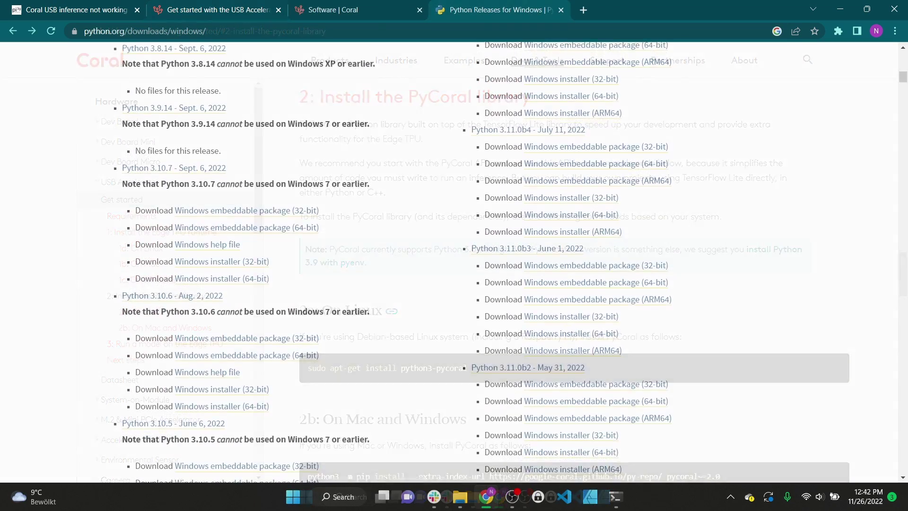
Step: Download the Python 3.9.13 64-bit installer and install it with 'Add Python 3.9 to PATH' ticked
scroll(208, 210, "down", 2)
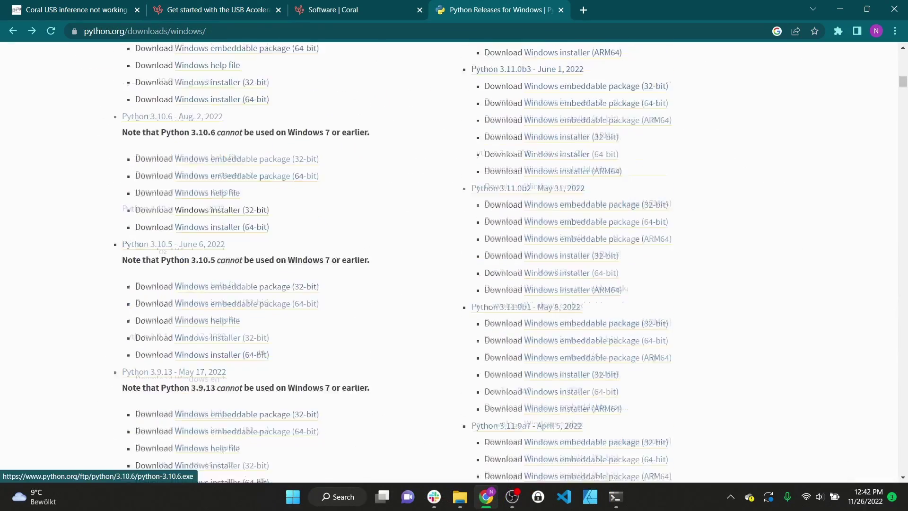
scroll(222, 218, "down", 3)
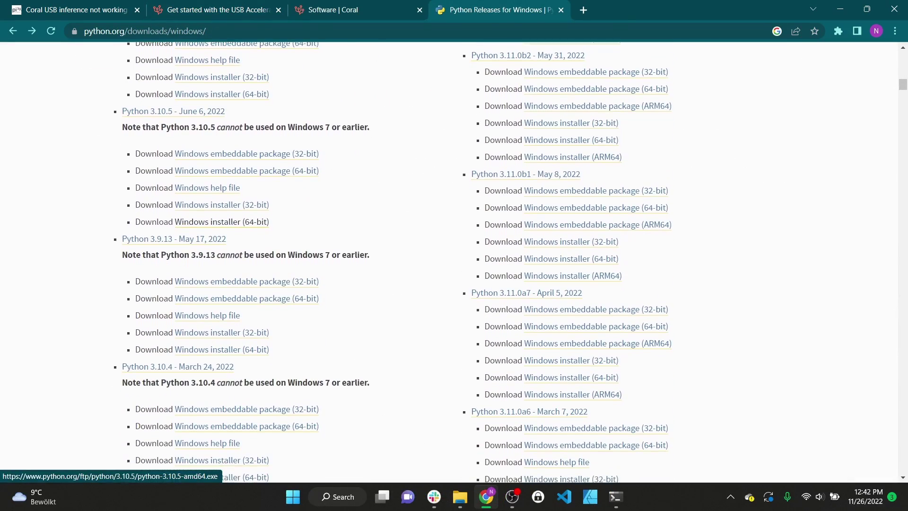
left_click(222, 349)
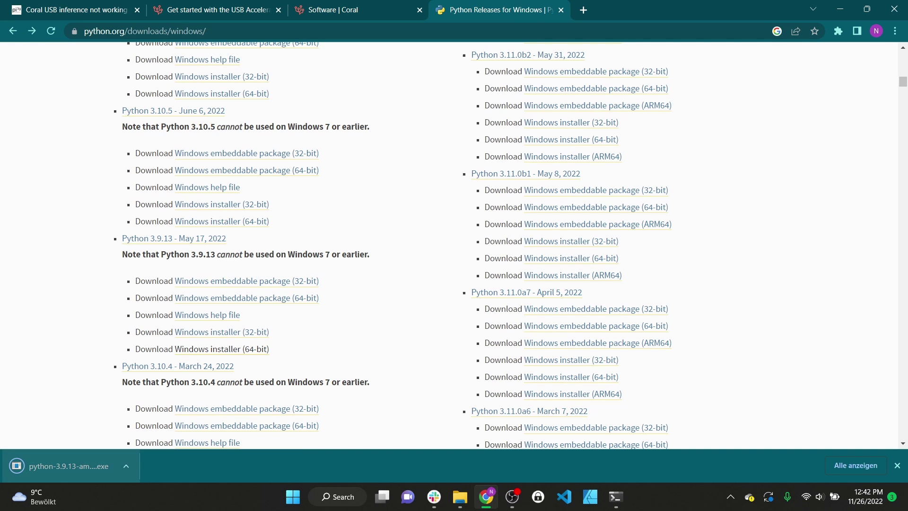
left_click(69, 466)
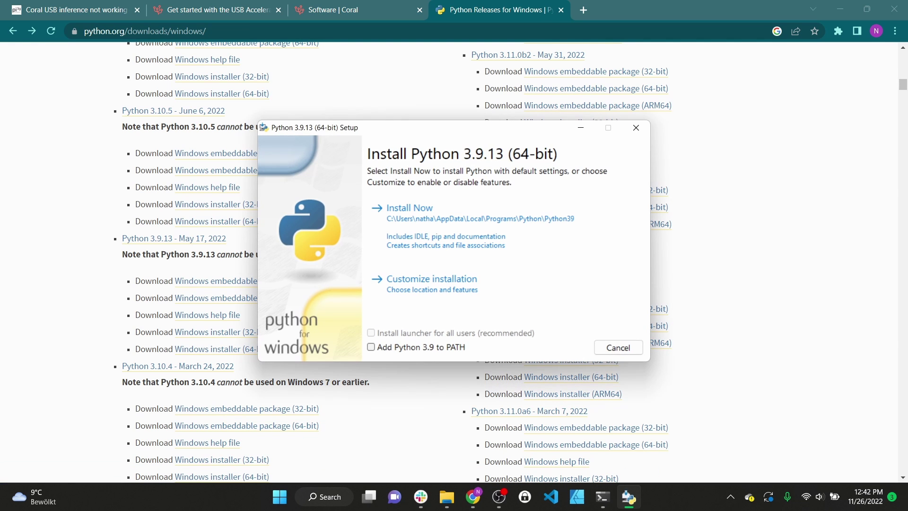
left_click(371, 347)
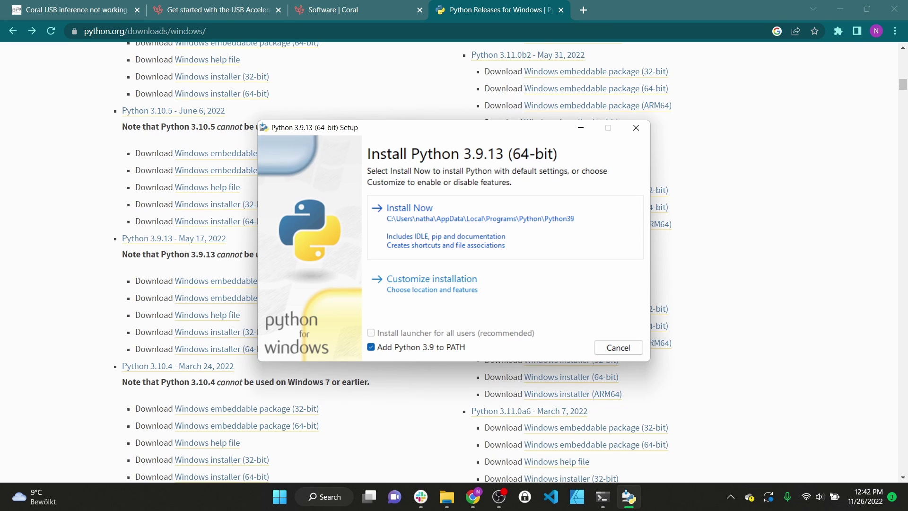
left_click(410, 209)
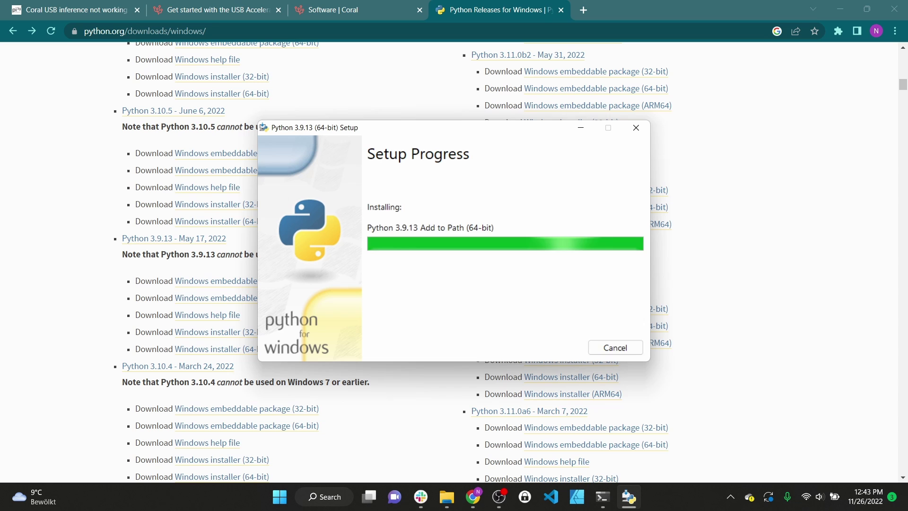
left_click(619, 347)
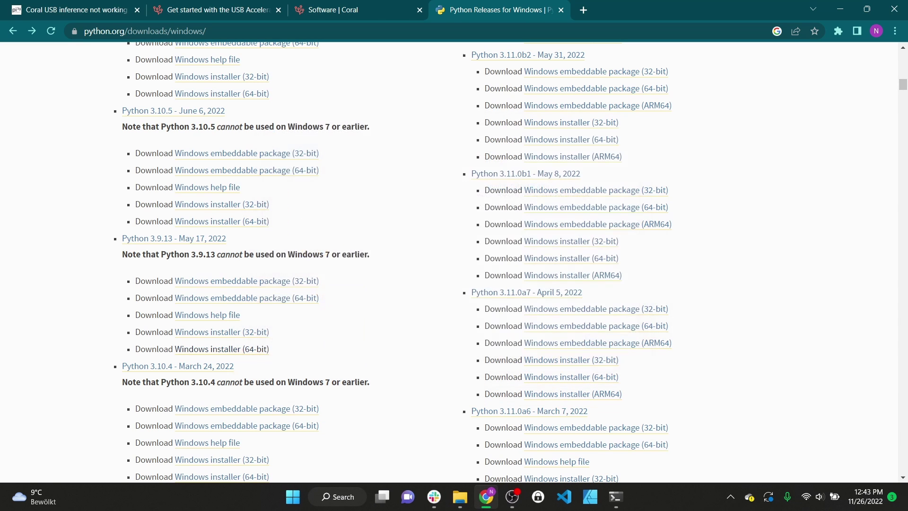
Step: Rerun the previous pycoral pip install in PowerShell with -3.9 added after py
key("alt+Tab")
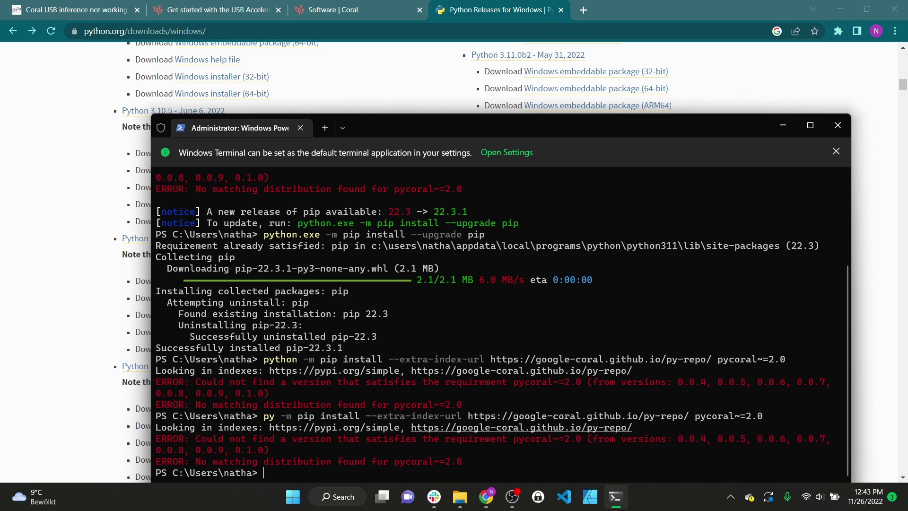
key("Up")
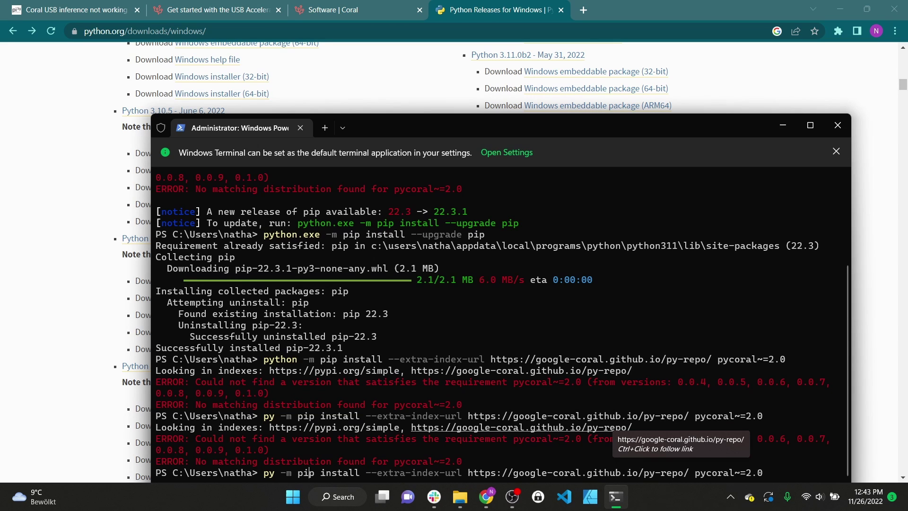
type("-3.9")
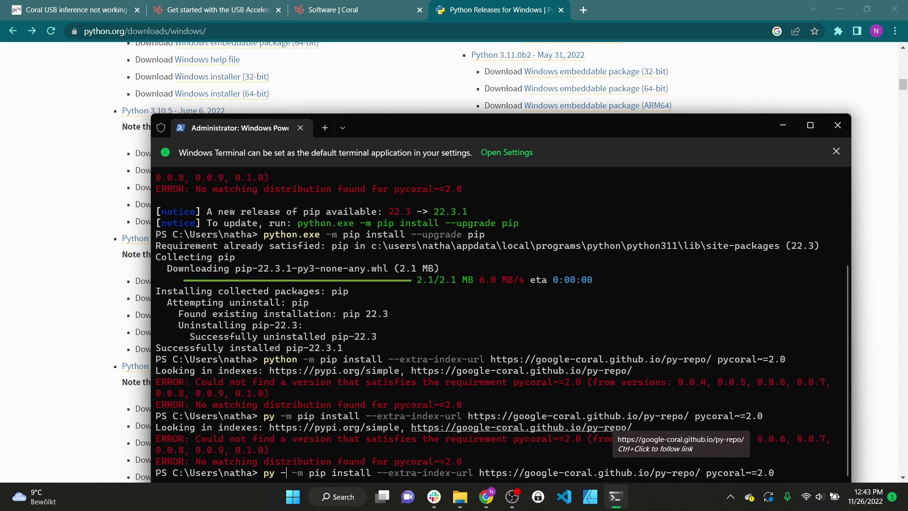
key("Return")
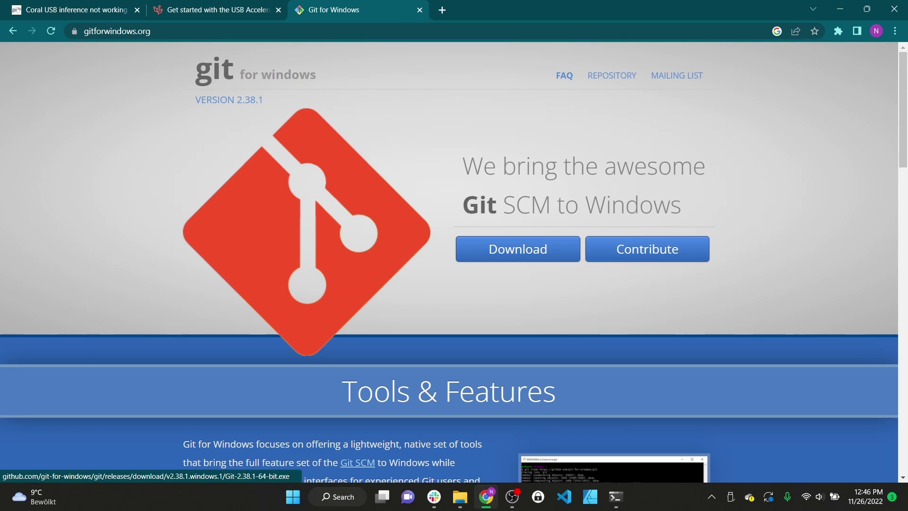
Step: Run the Git 2.38.1 installer with default location and components, choosing Visual Studio Code as editor
left_click(517, 304)
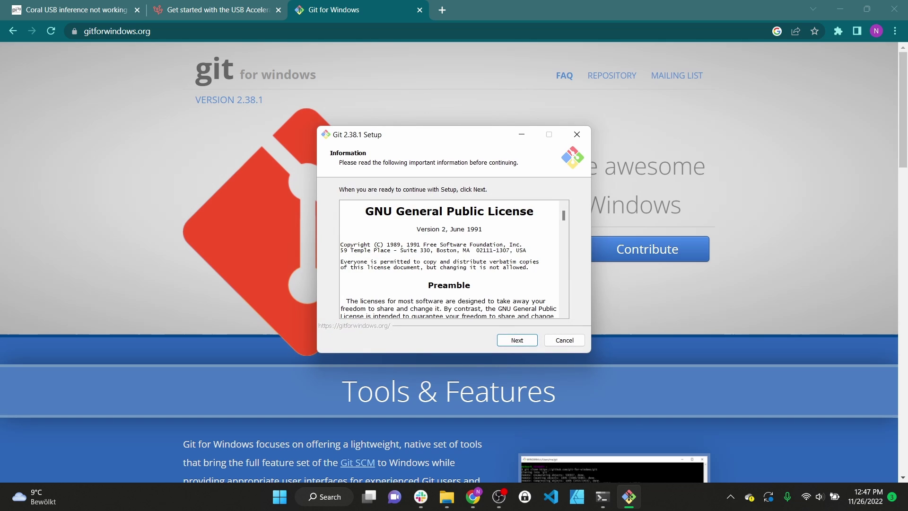
key("Return")
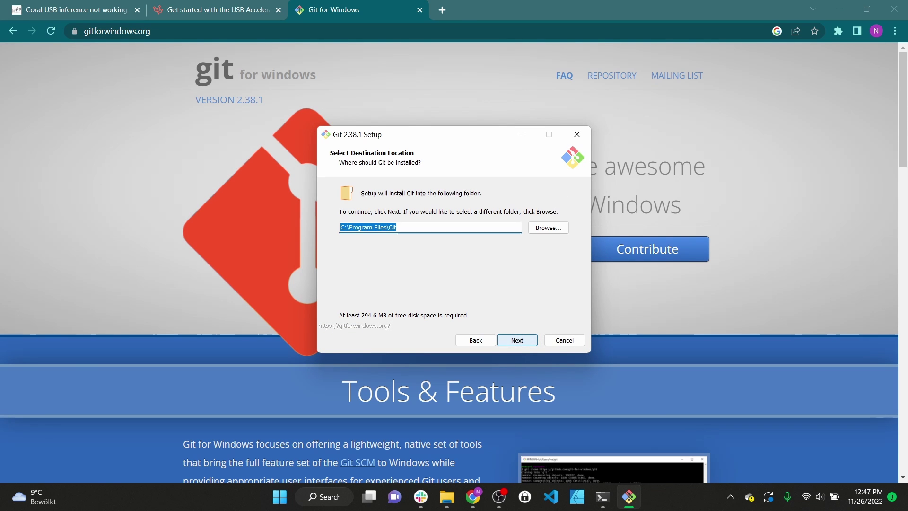
key("Return")
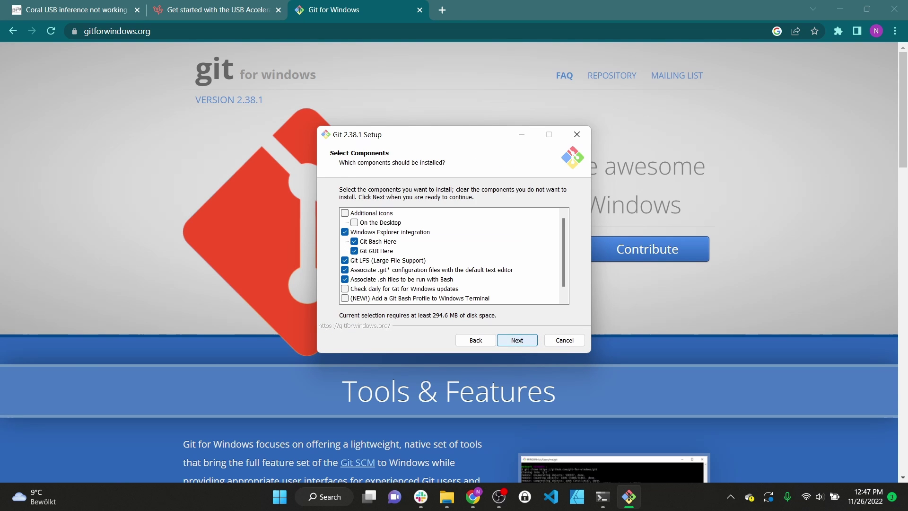
key("Return")
key("Return")
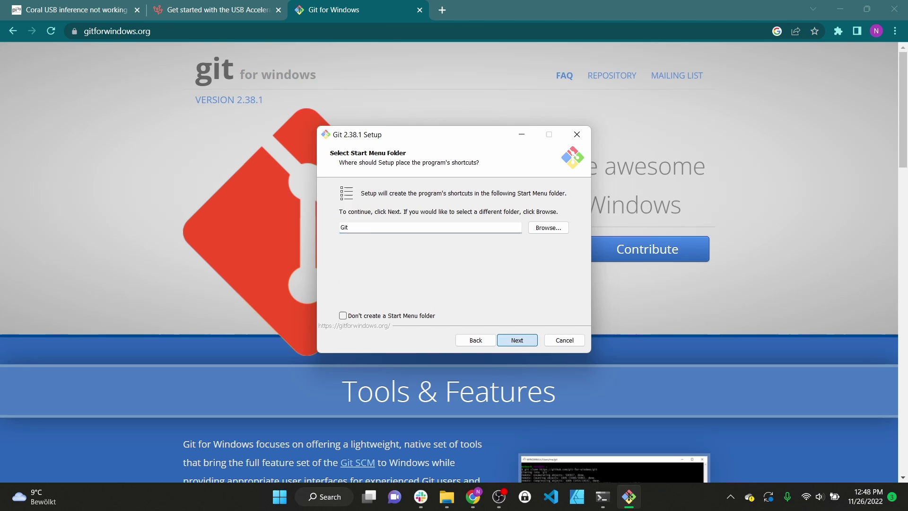
key("alt+Down")
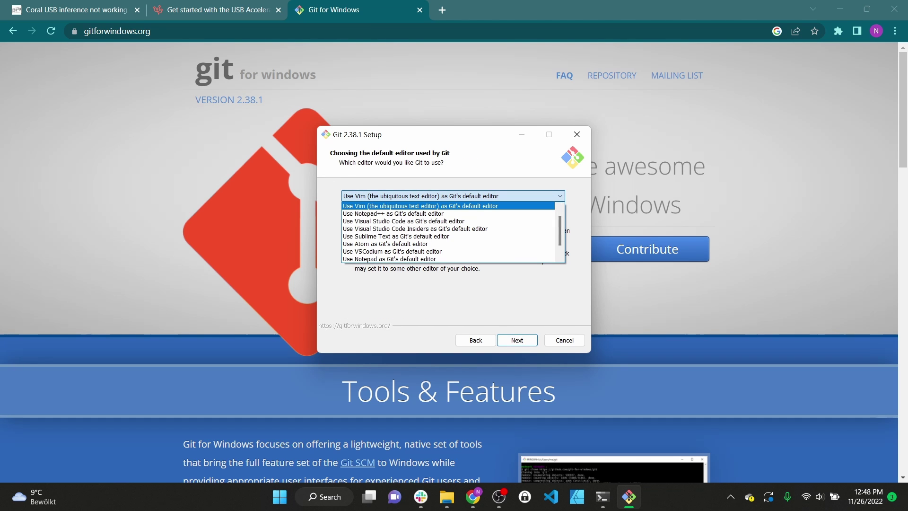
key("Down")
key("Down")
key("Return")
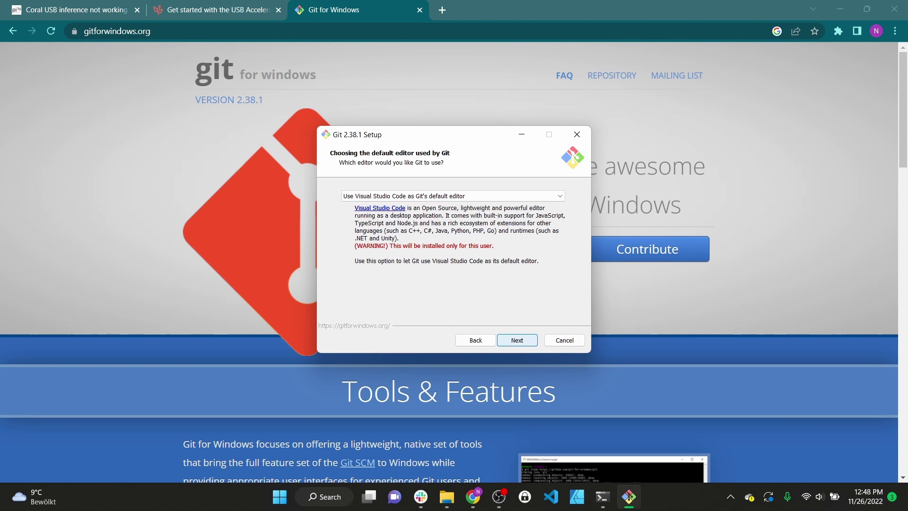
key("Return")
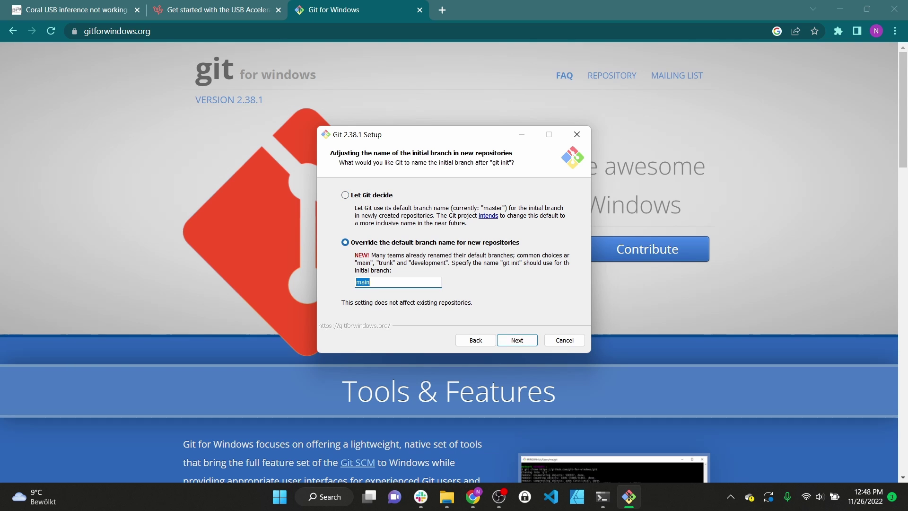
Step: Keep default branch, PATH and SSH settings, use Windows' console, enable both experimental options, and install
key("Return")
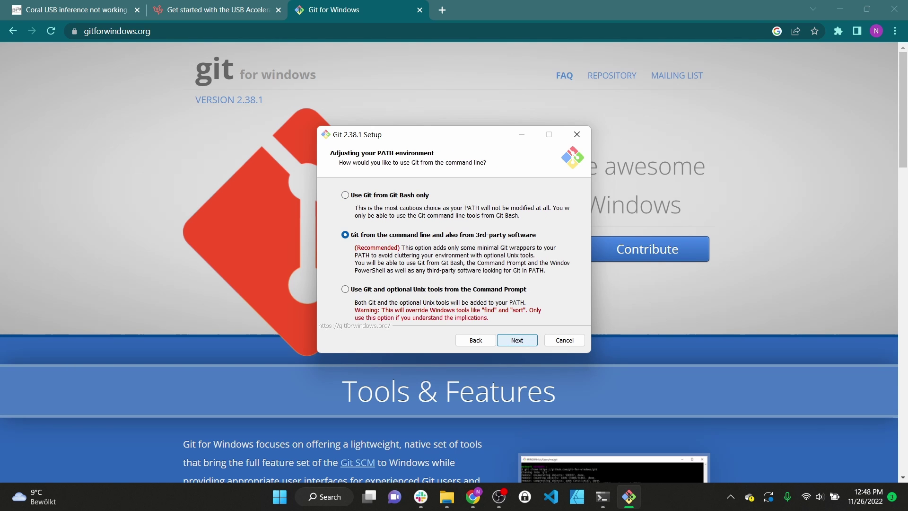
key("Return")
key("Return")
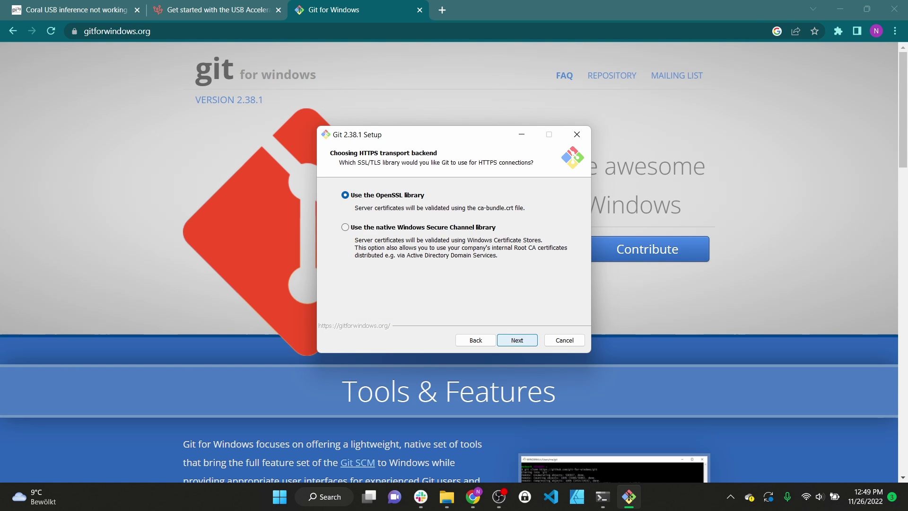
key("Return")
key("Return")
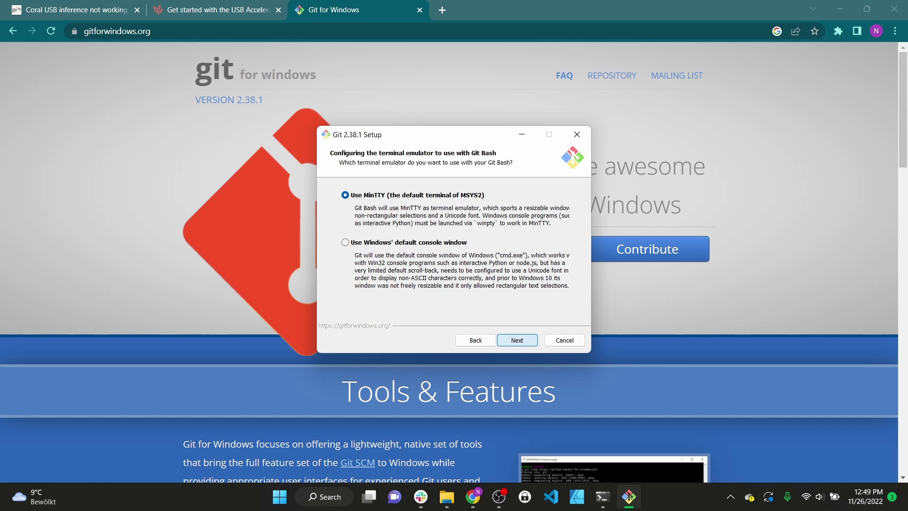
left_click(345, 242)
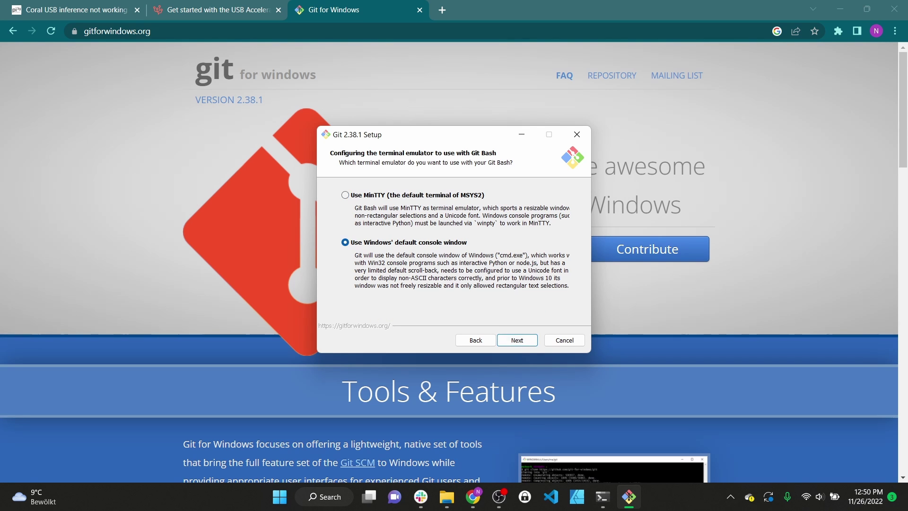
key("Return")
key("Return")
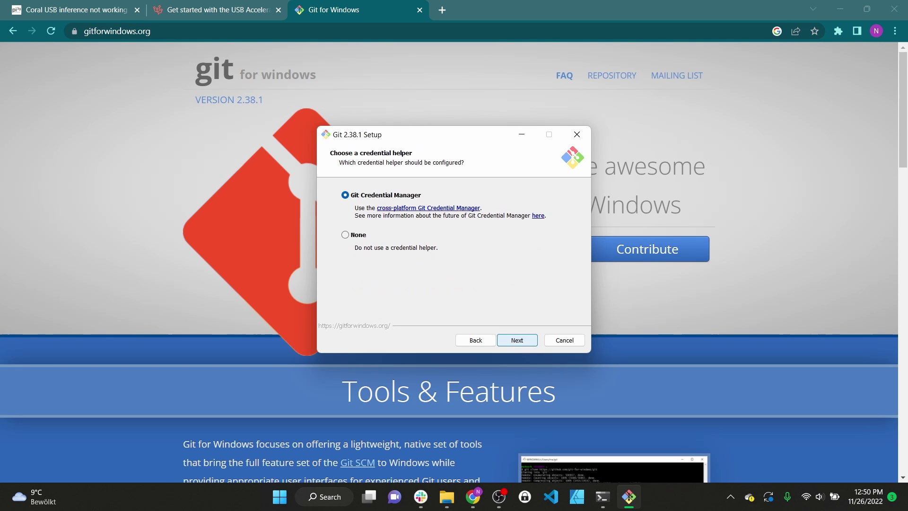
key("Return")
key("Return")
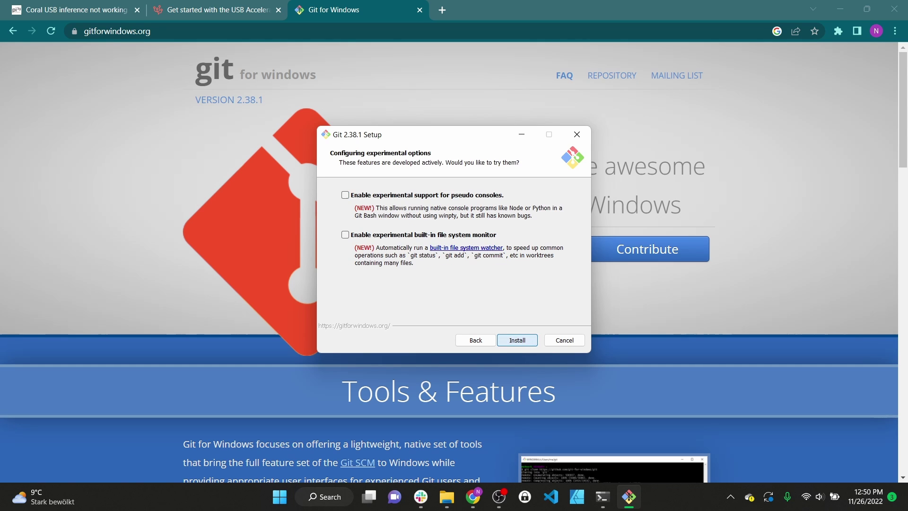
left_click(345, 235)
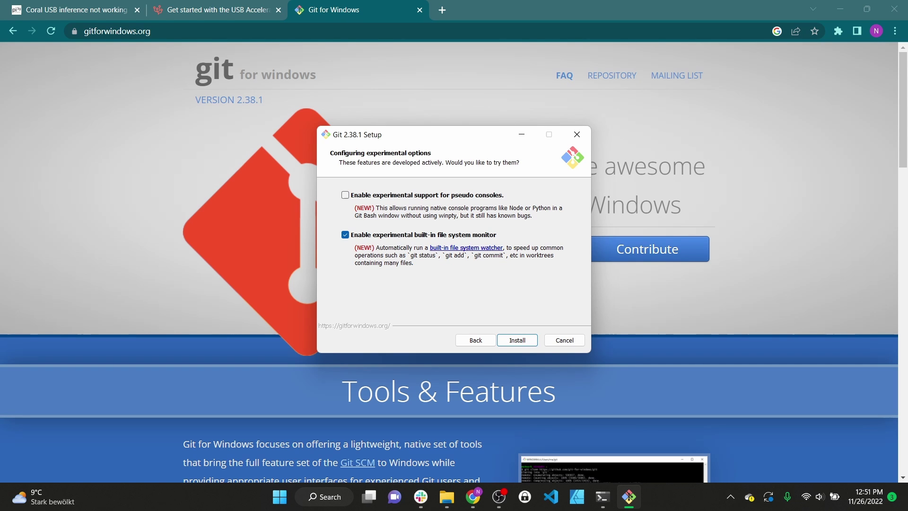
left_click(345, 195)
left_click(511, 340)
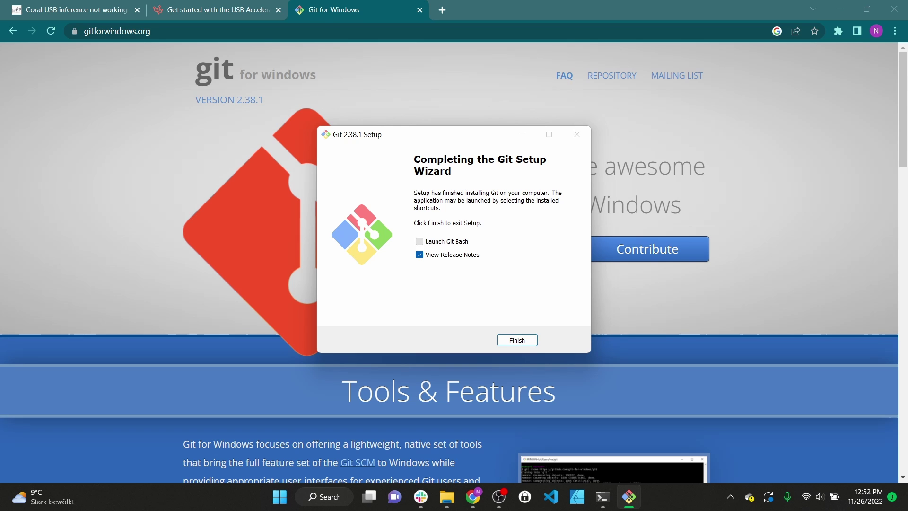
Step: Finish the Git setup with Git Bash launched and release notes skipped
left_click(419, 241)
left_click(419, 254)
key("Return")
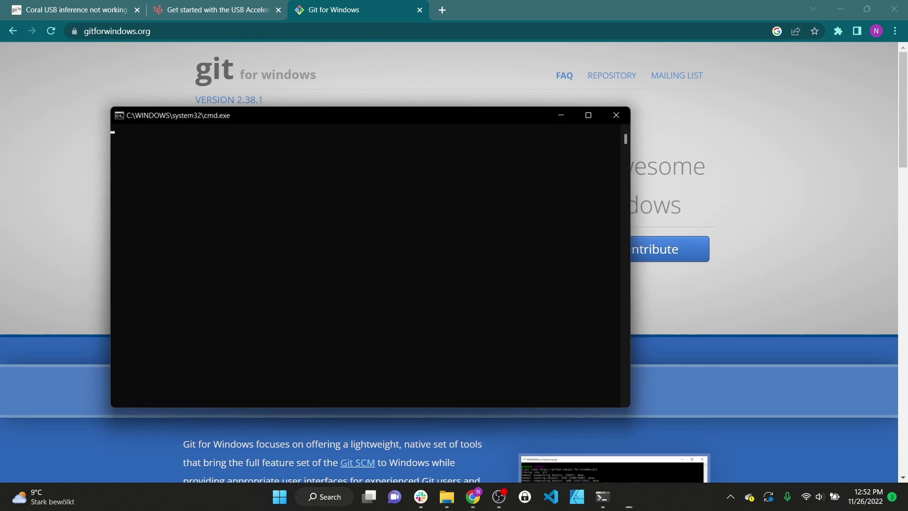
Step: Snap Git Bash left beside the Coral guide and enter 'mkdir coral && cd coral'
left_click(217, 9)
left_click_drag(459, 115, 0, 168)
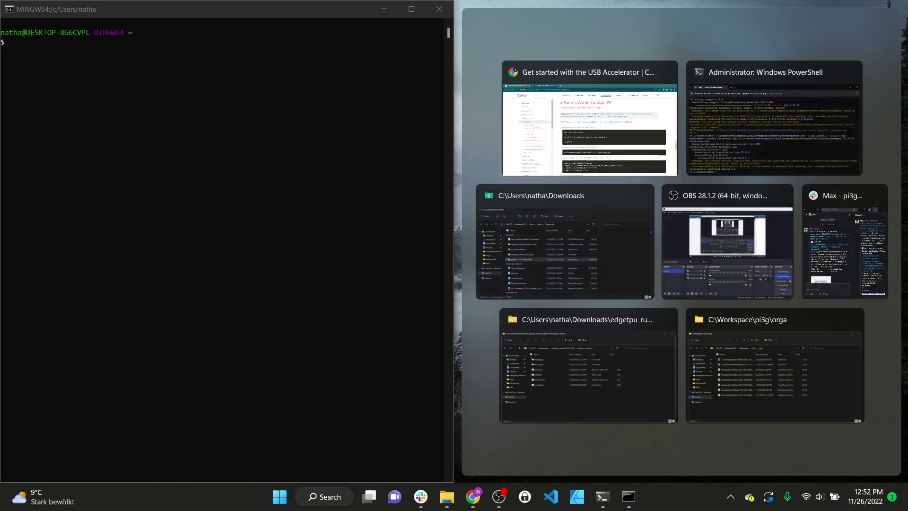
left_click(568, 132)
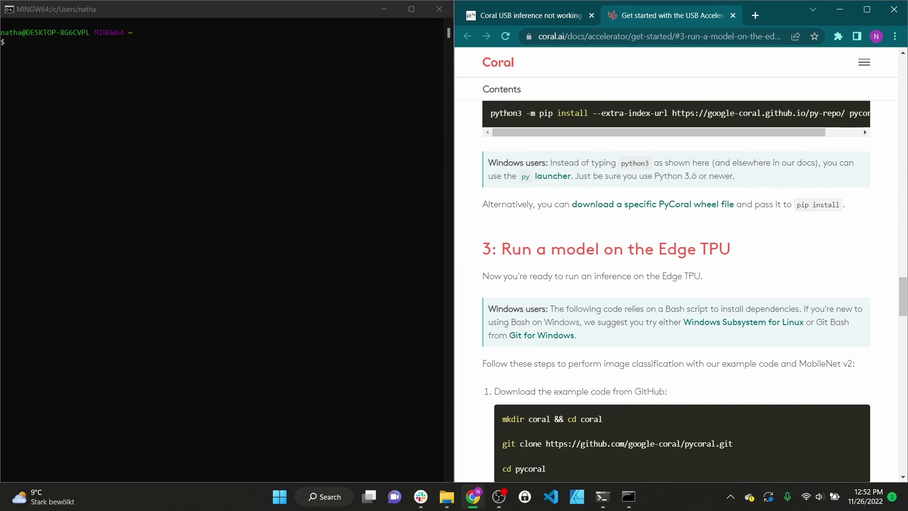
scroll(695, 290, "down", 3)
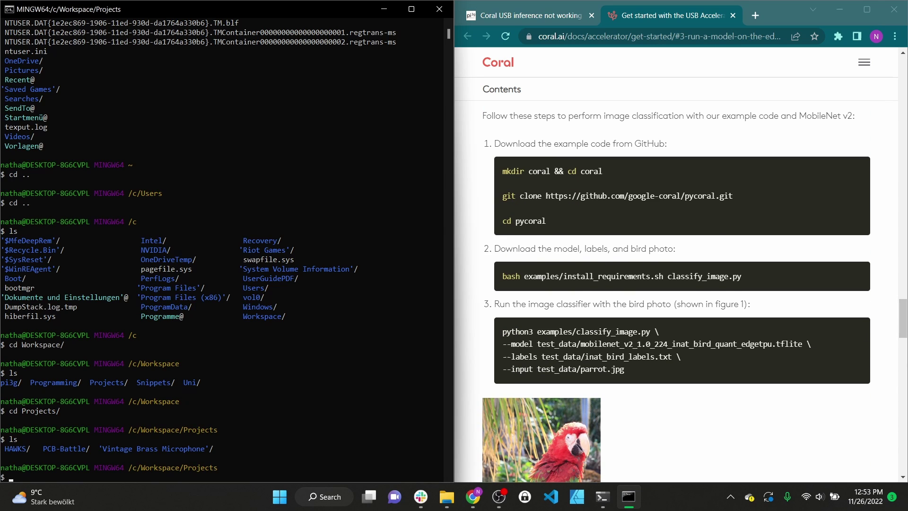
type("mkdir coral && cd coral")
key("Return")
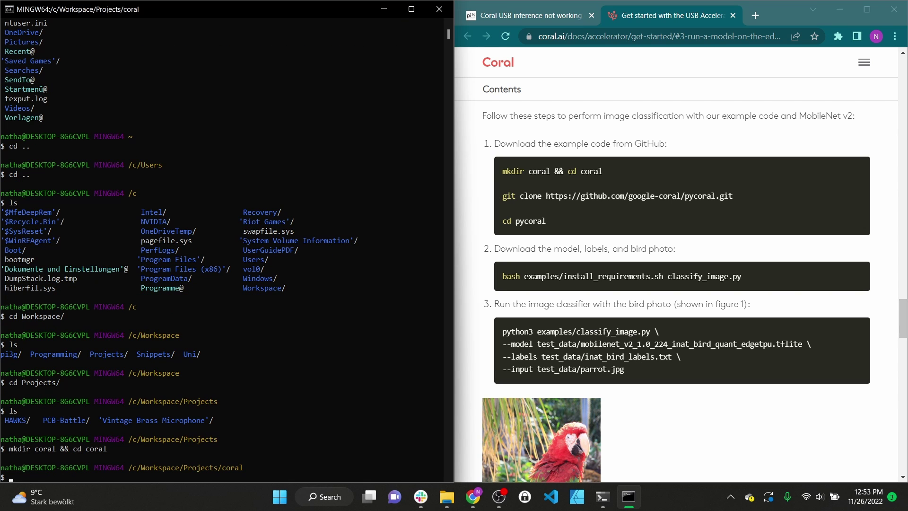
type("git clone https://github.com/")
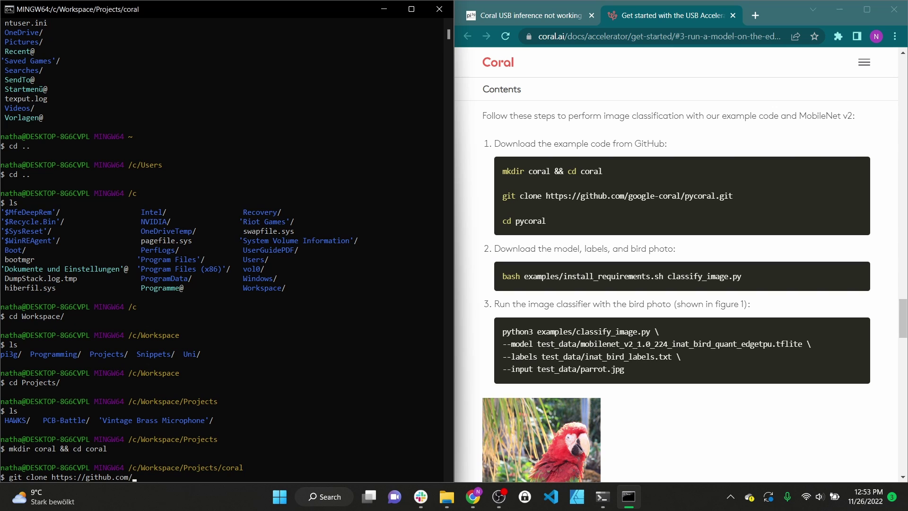
type("google-coral/pycoral.git")
key("Return")
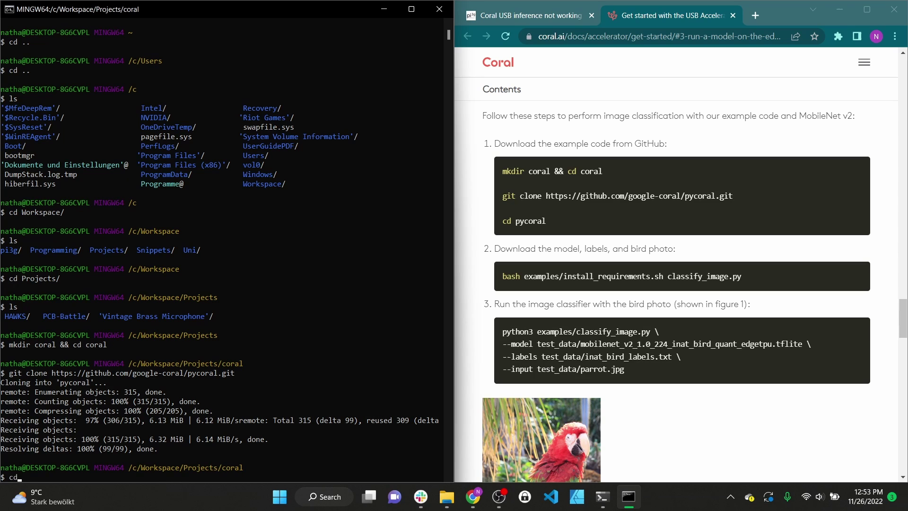
type("cd pycoral/")
key("Return")
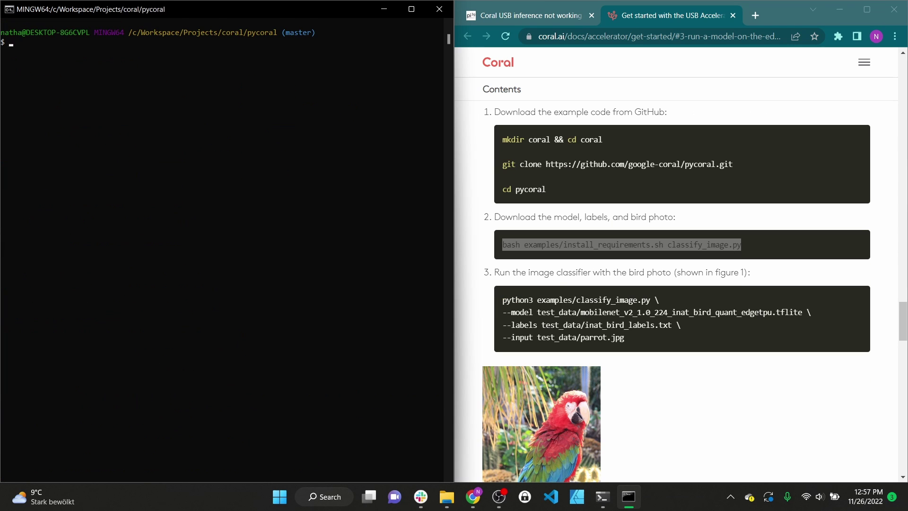
Step: Run bash examples/install_requirements.sh classify_image.py to fetch the bird models, labels and parrot photo
type("bash examples/install_requirements.sh classify_image.py")
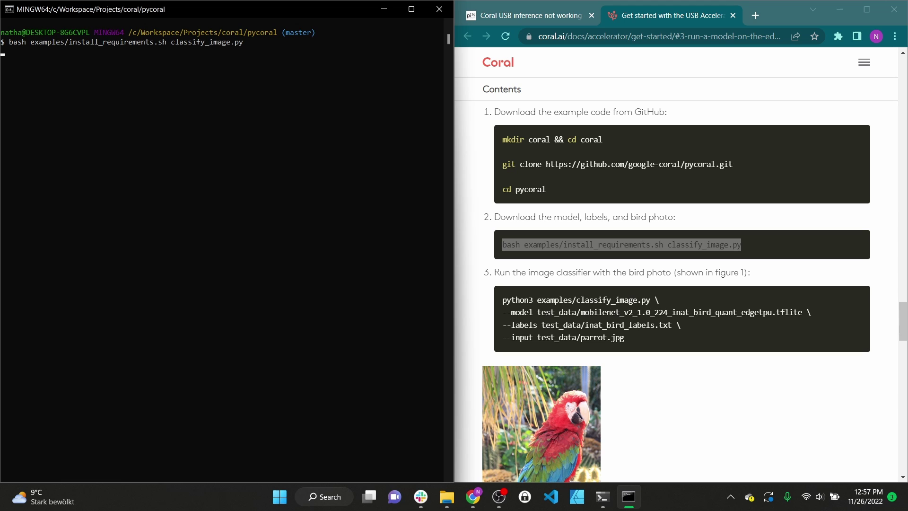
key("Return")
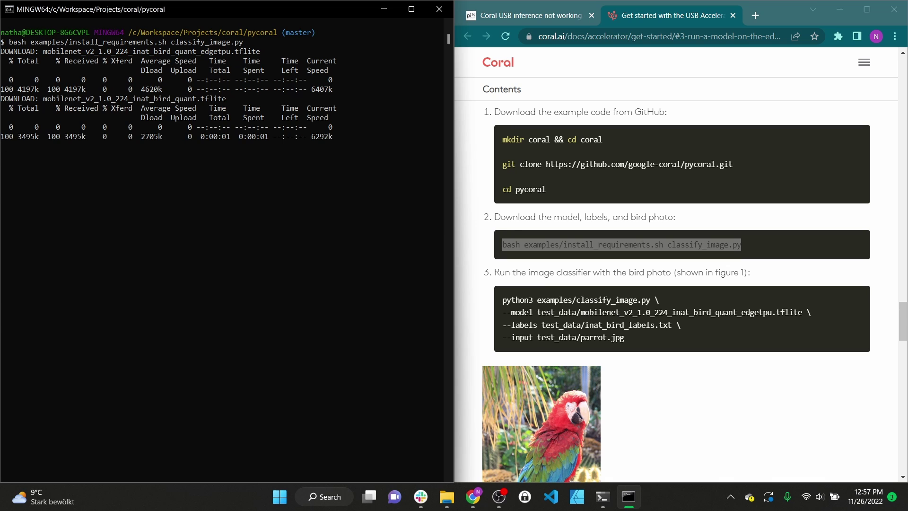
key("Return")
key("Return")
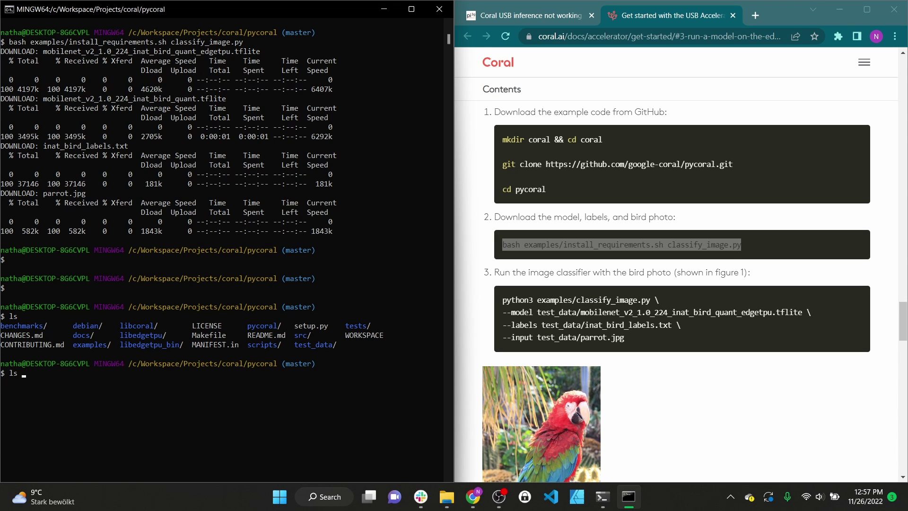
Step: List the files in the test_data folder
type("Test_d")
key("Tab")
key("Return")
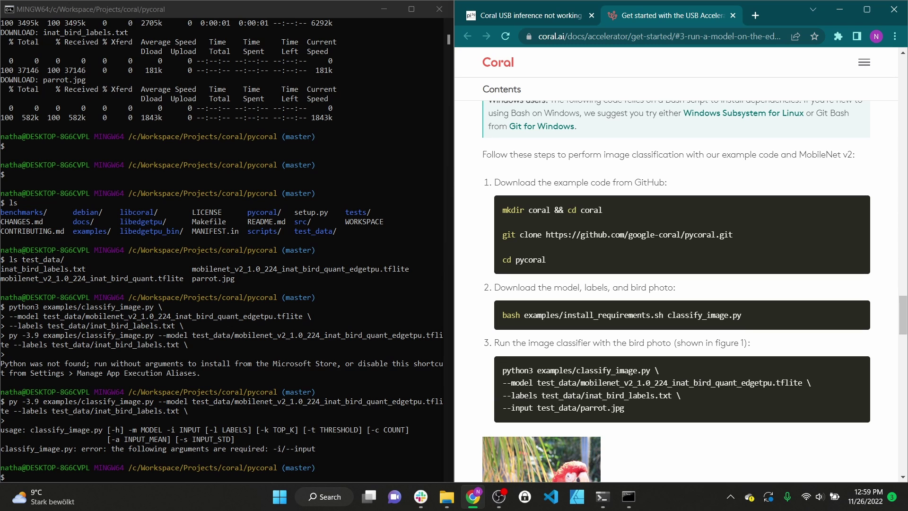
Step: In Git Bash, begin py -3.9 examples/classify_image.py with the test_data mobilenet Edge TPU model
scroll(227, 246, "down", 1)
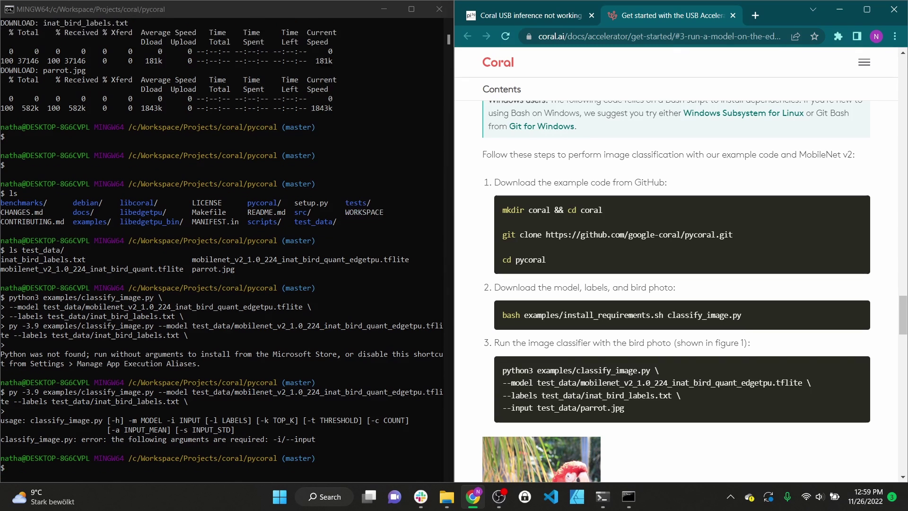
key("alt+Tab")
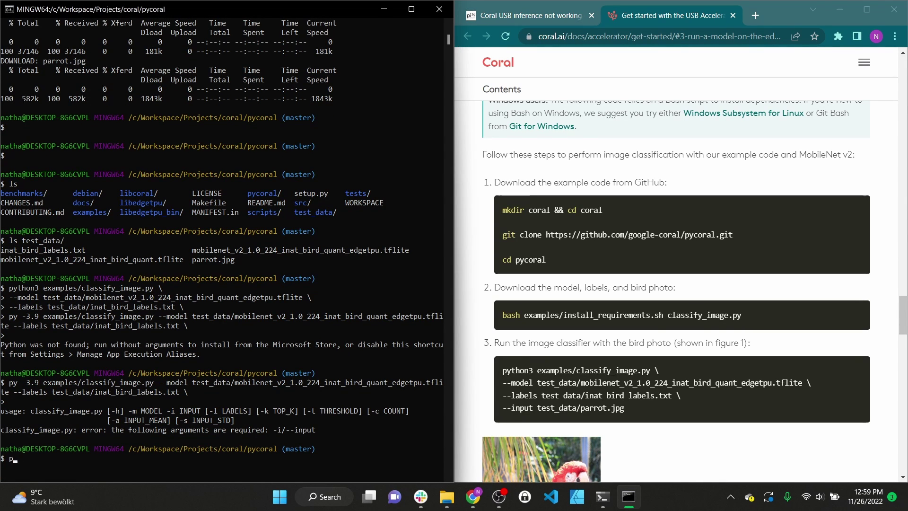
type("py -3")
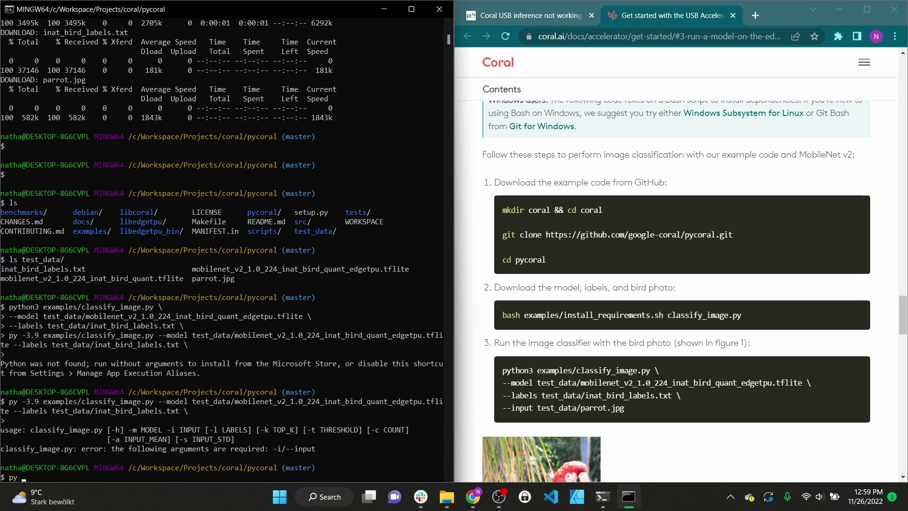
type(".9 ")
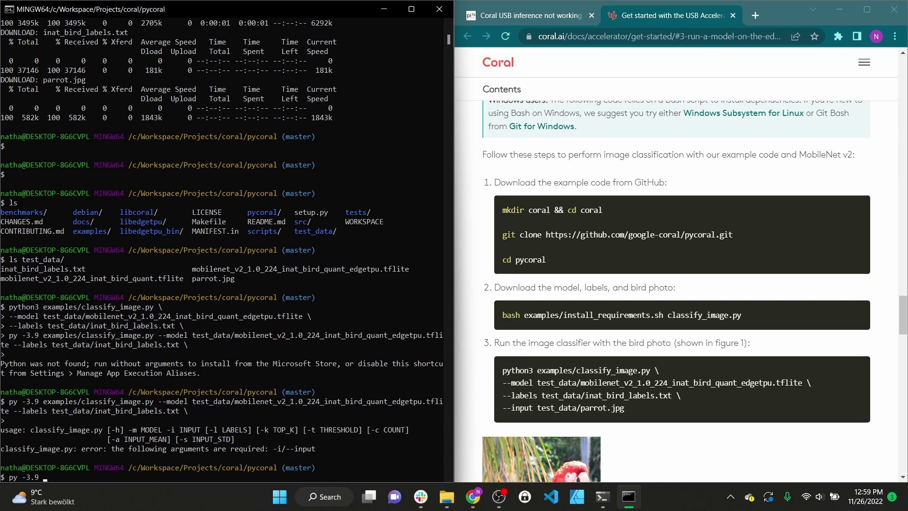
type("examples")
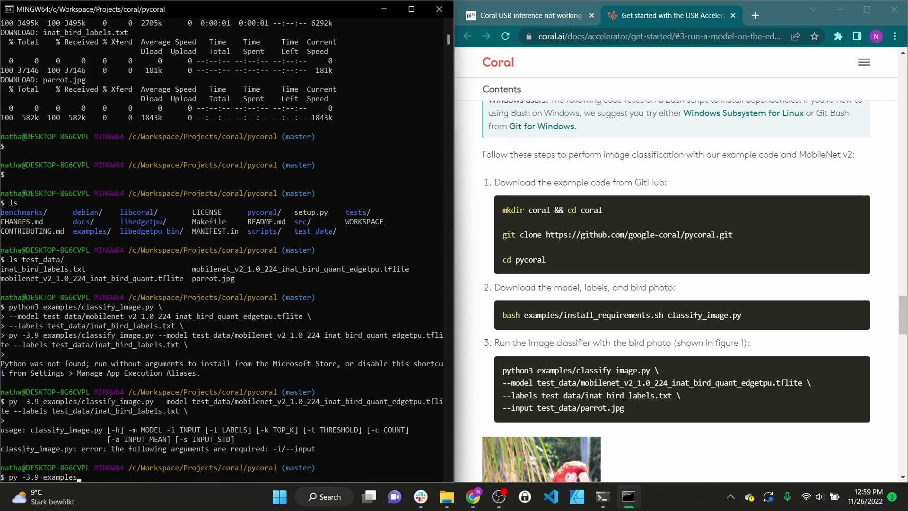
type("/class")
key("Tab")
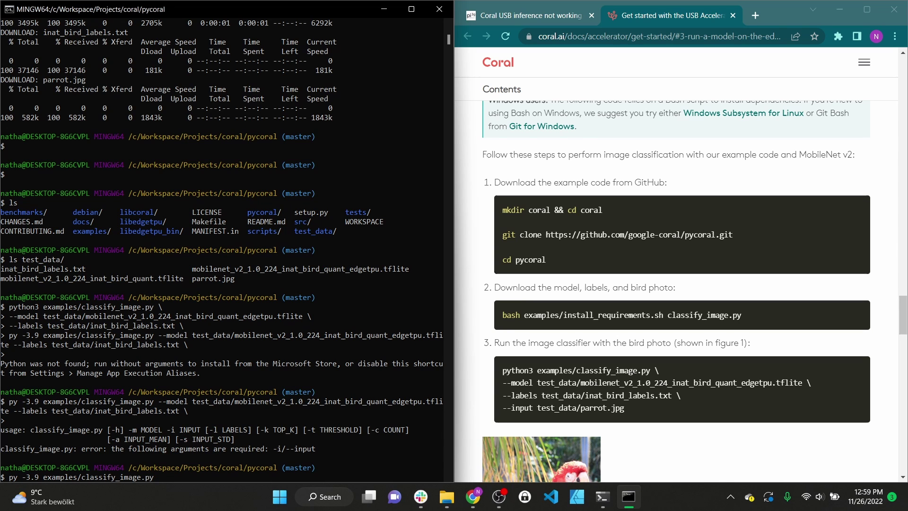
type("\\")
key("BackSpace")
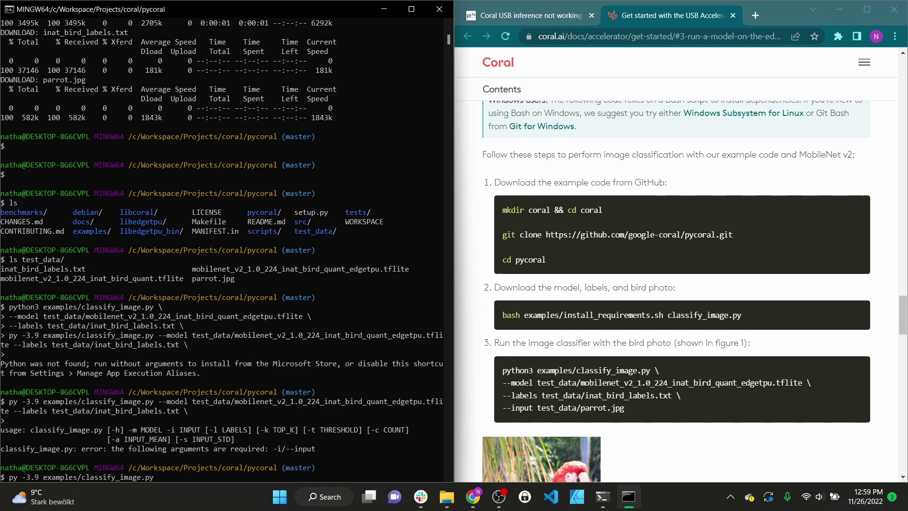
type("--model ")
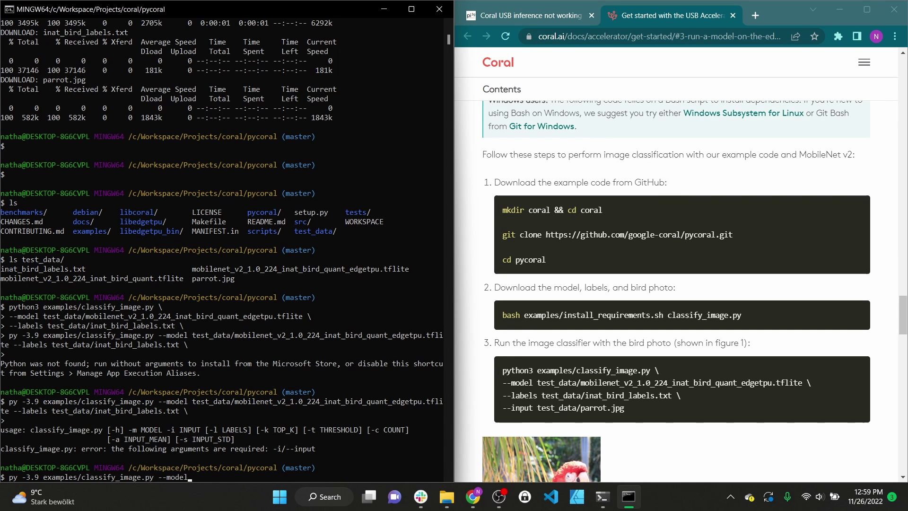
type("test")
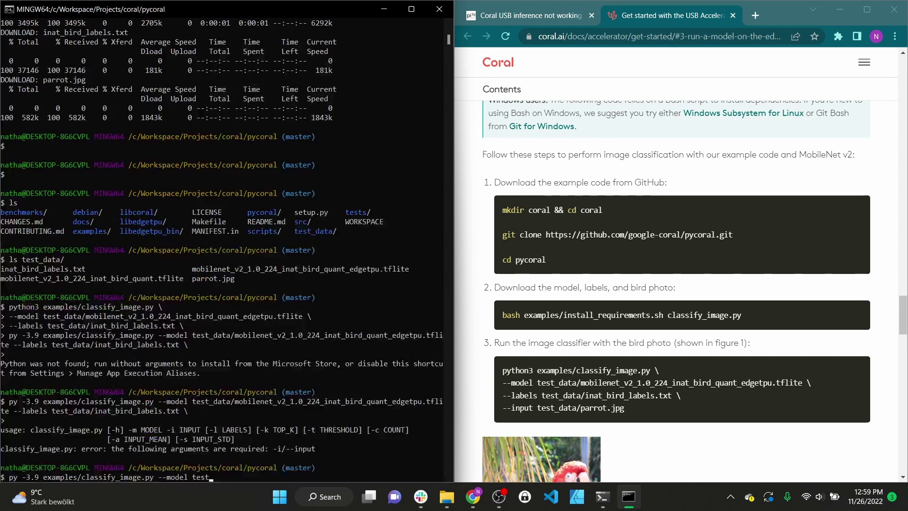
type("_data/mobil")
key("Tab")
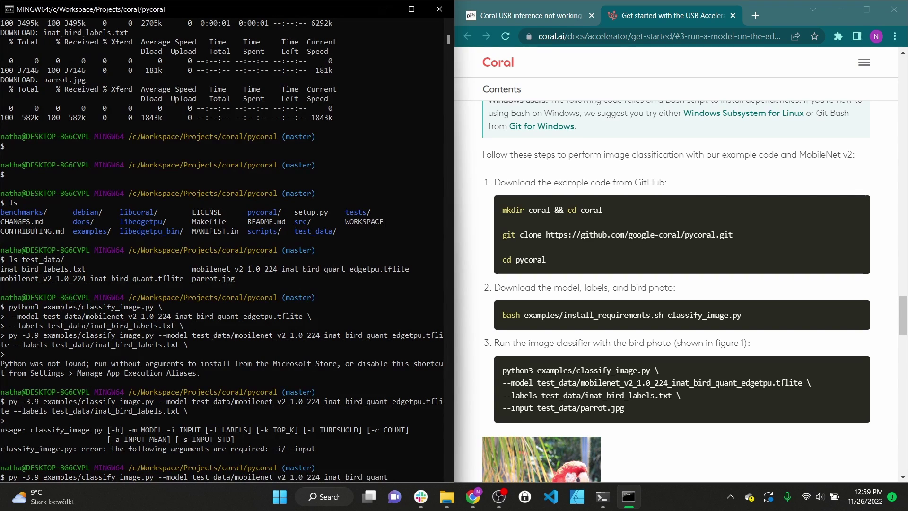
type("_edg")
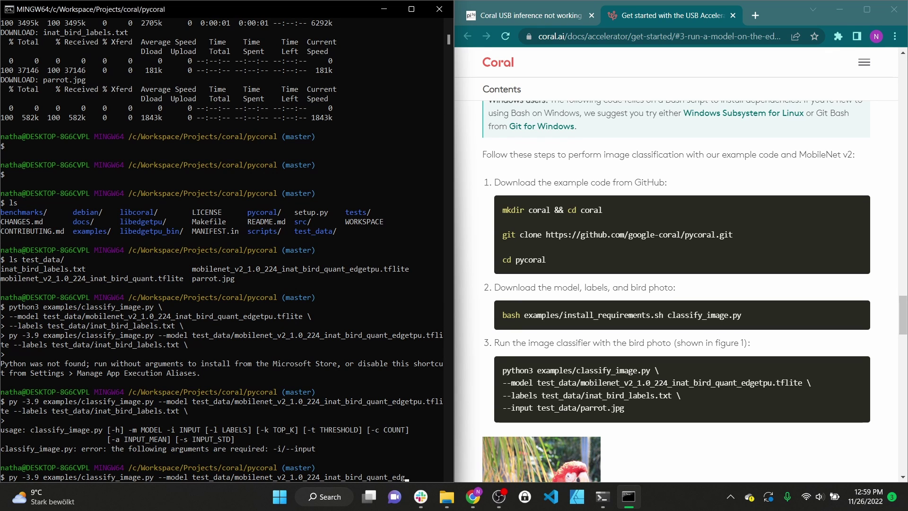
key("Tab")
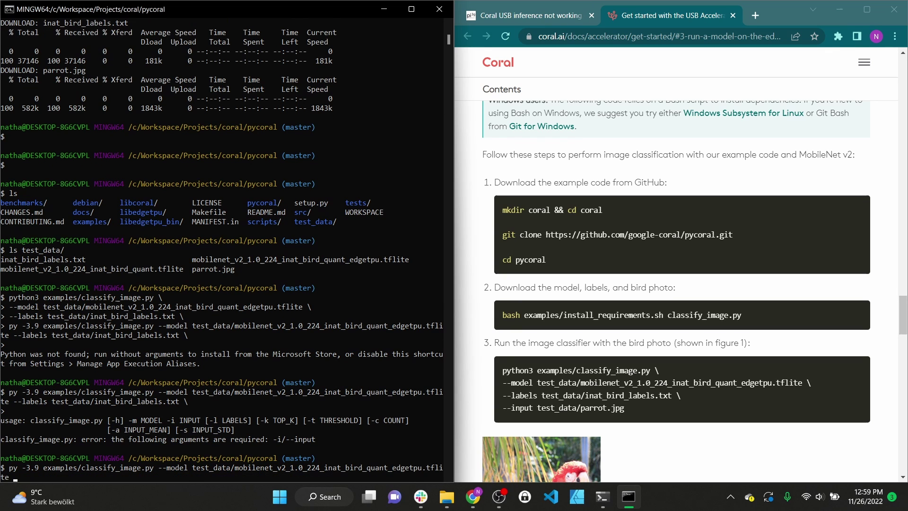
Step: Add --labels test_data/inat_bird_labels.txt and --input test_data/parrot.jpg, then run the classification
type("--la")
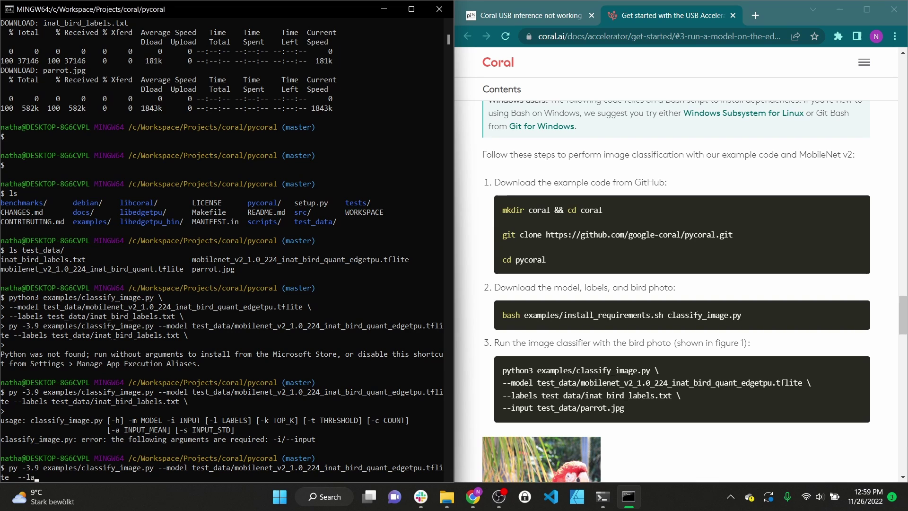
type("bels test:")
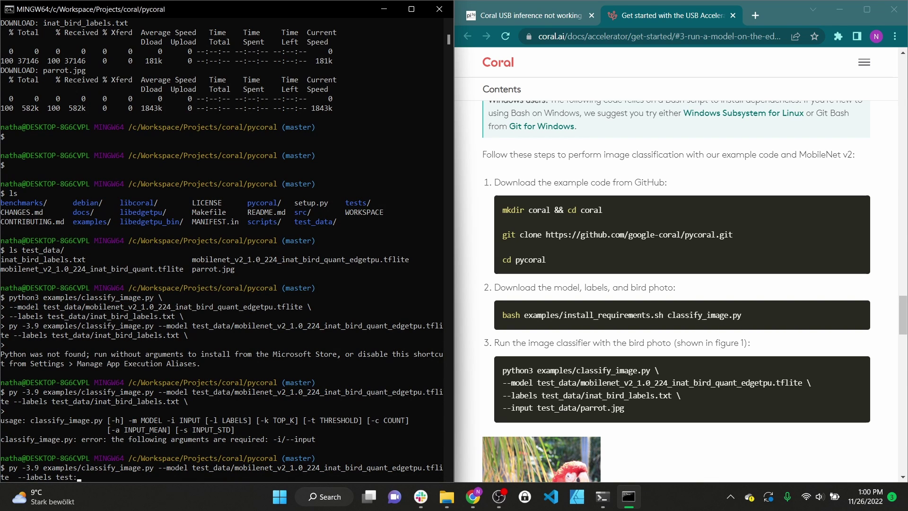
key("BackSpace")
type("_data/")
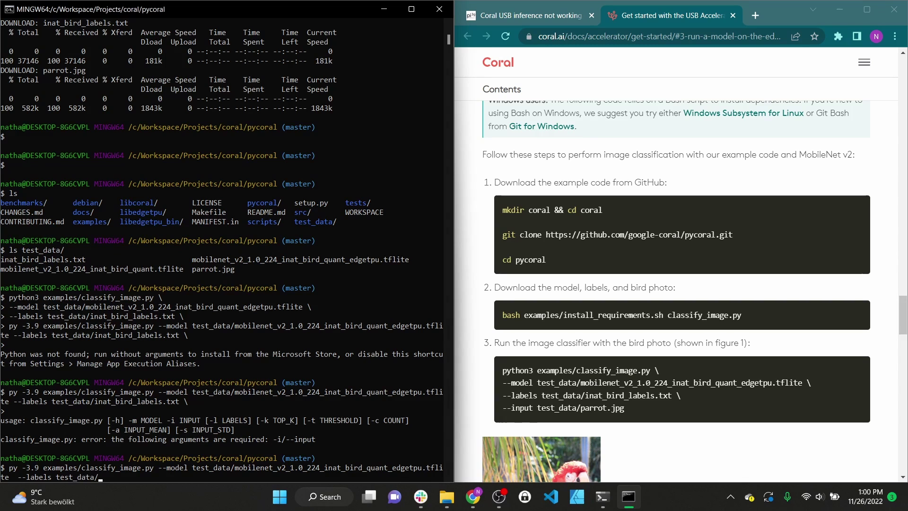
type("in")
key("Tab")
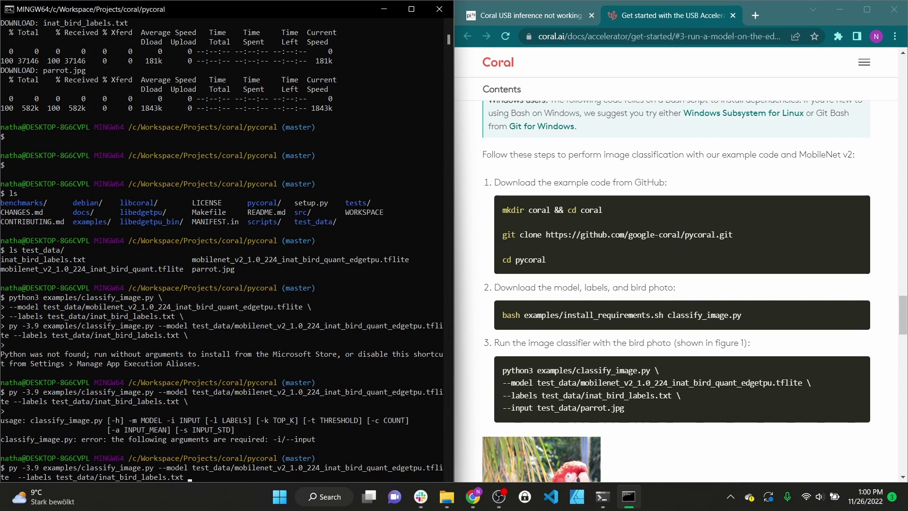
type("--up")
key("BackSpace")
key("BackSpace")
type("inp")
type("ut")
type("et-d")
key("BackSpace")
key("BackSpace")
key("BackSpace")
type("st_data/")
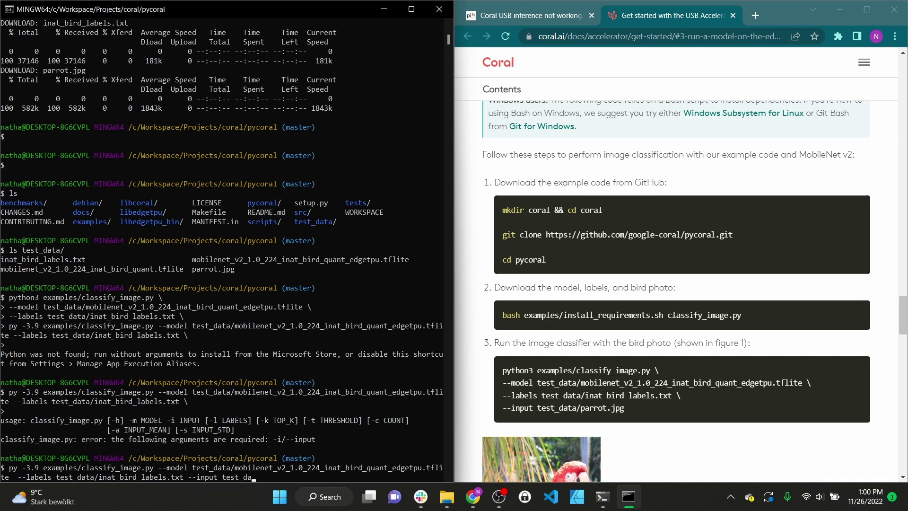
type("parrot.jpg")
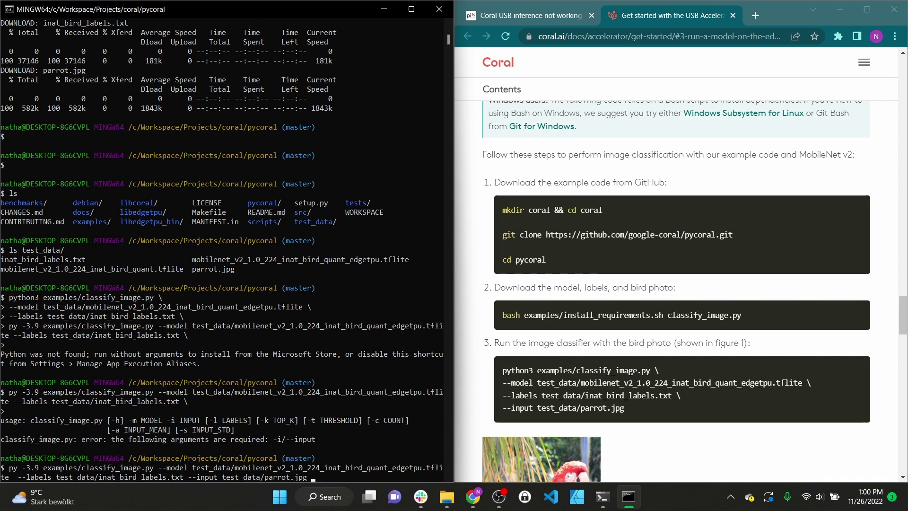
key("Return")
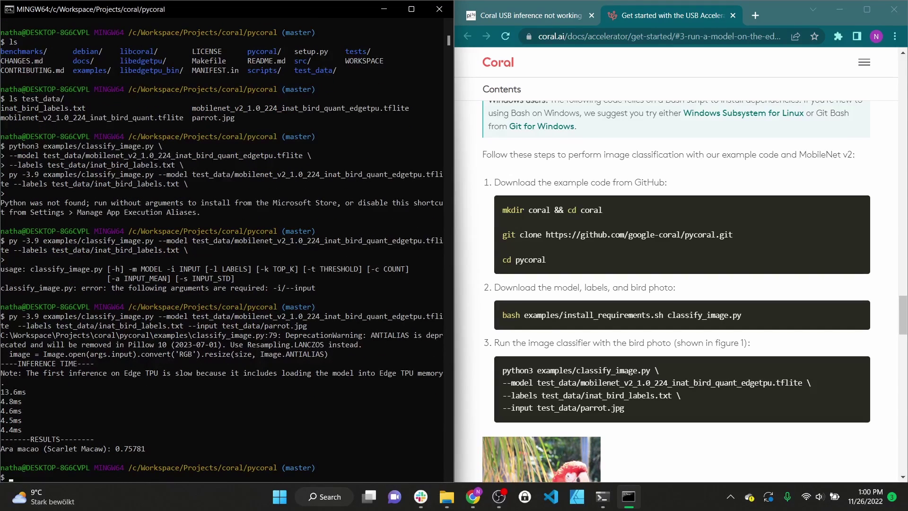
Step: Scroll the Coral guide's sample output to compare it with the Ara macao (Scarlet Macaw) 0.75781 result
scroll(676, 291, "down", 10)
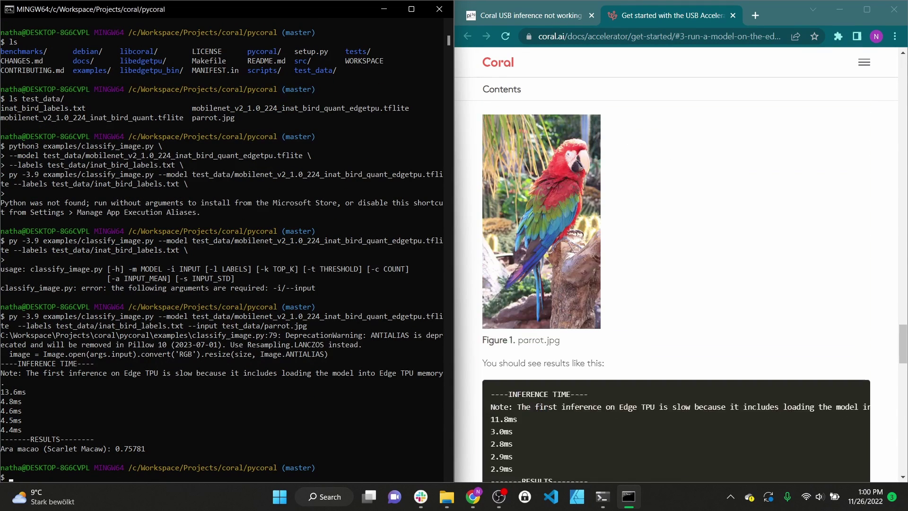
scroll(864, 310, "down", 3)
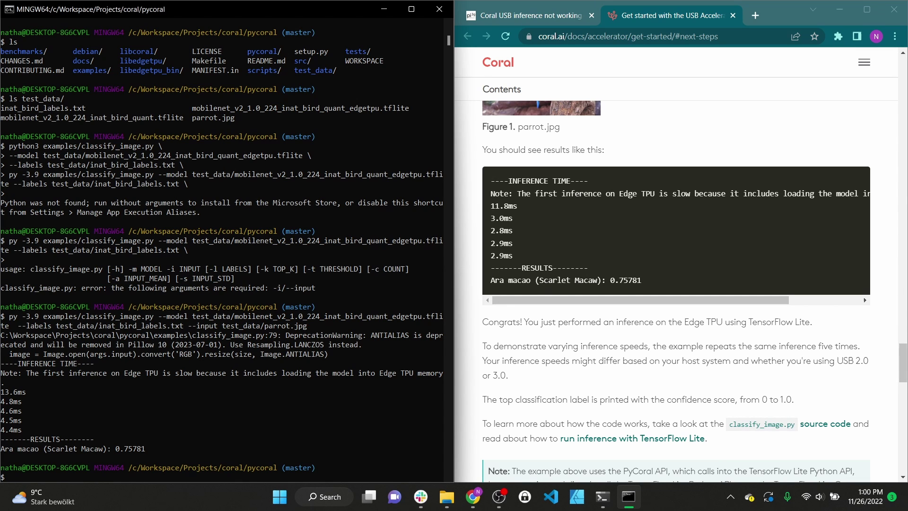
scroll(676, 303, "down", 2)
scroll(864, 206, "down", 3)
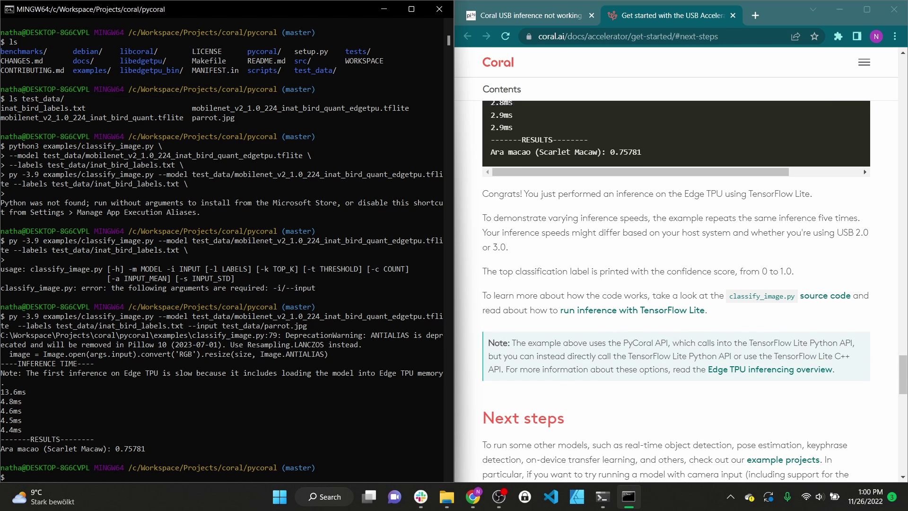